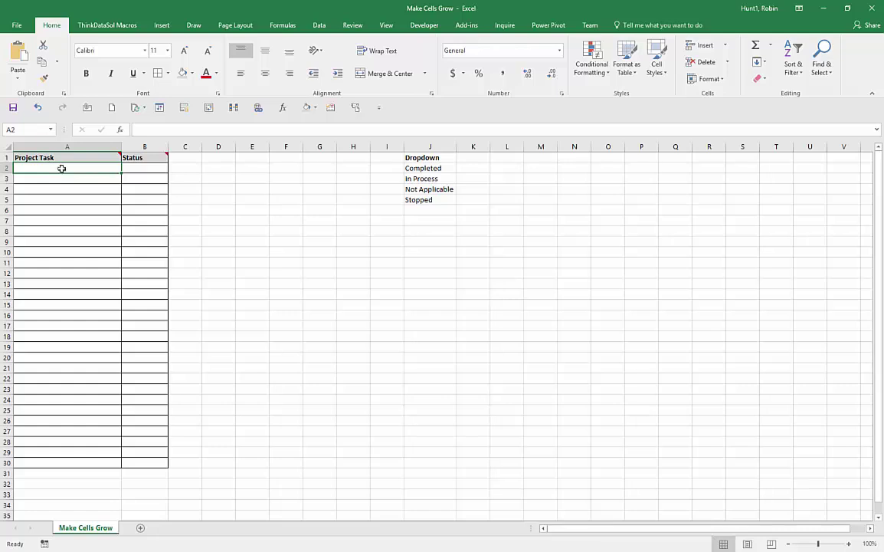
Give cells A2:A30 Distributed (Indent) horizontal and Distributed vertical alignment in Format Cells.
{"action": "left_click_drag", "start_coordinate": [61, 168], "coordinate": [72, 460]}
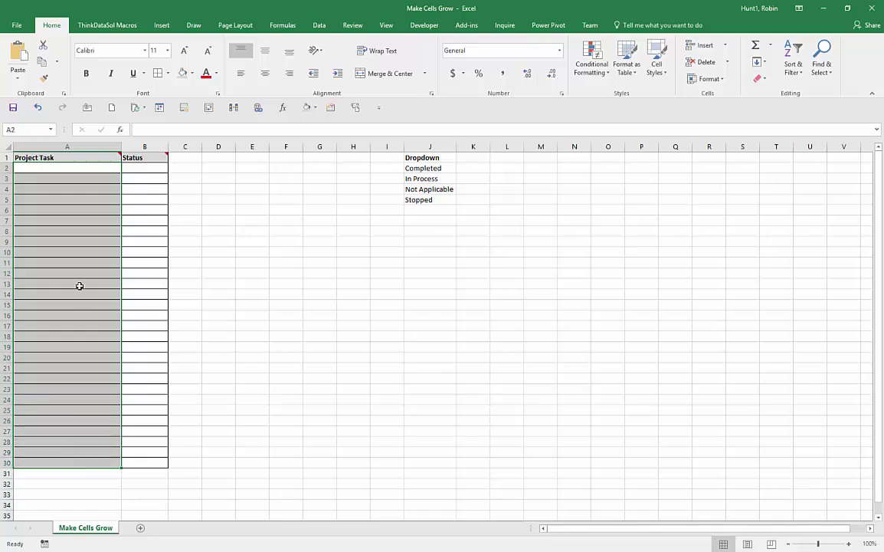
{"action": "right_click", "coordinate": [92, 172]}
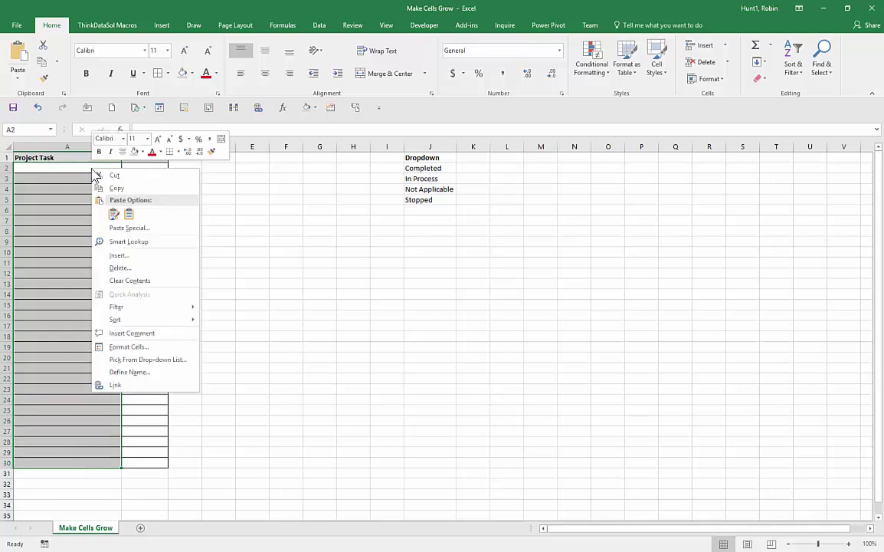
{"action": "left_click", "coordinate": [136, 347]}
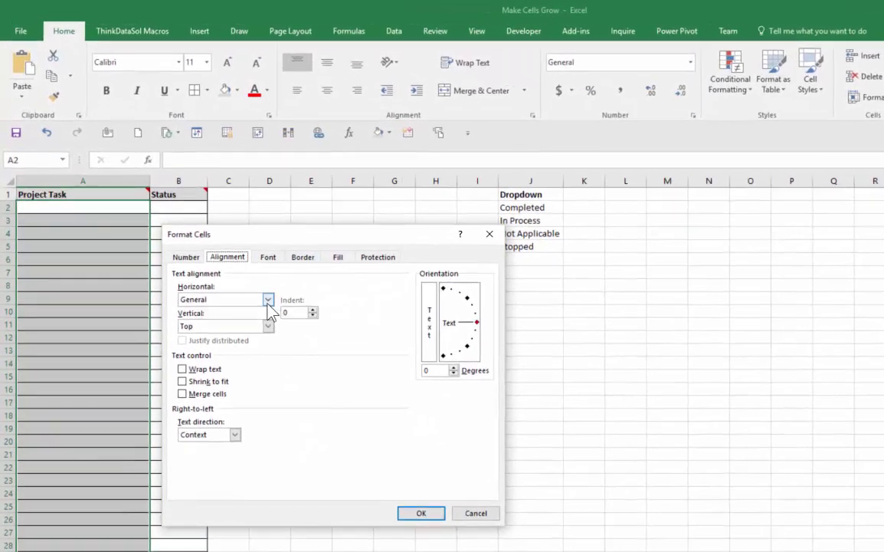
{"action": "left_click", "coordinate": [90, 276]}
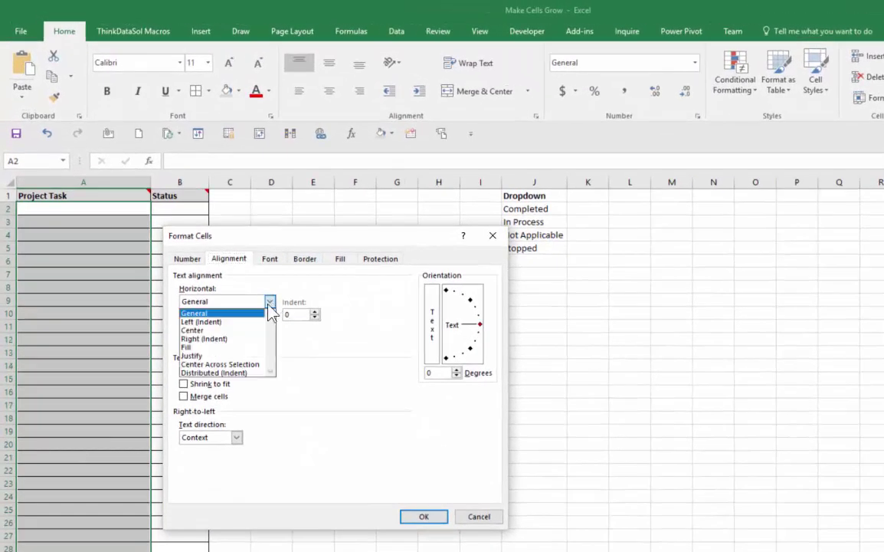
{"action": "left_click", "coordinate": [239, 372]}
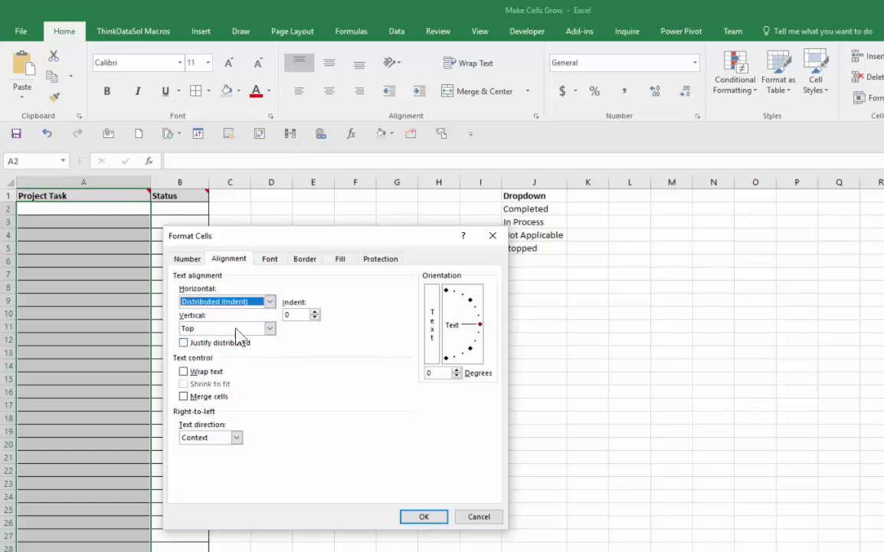
{"action": "left_click", "coordinate": [236, 329]}
{"action": "left_click", "coordinate": [227, 376]}
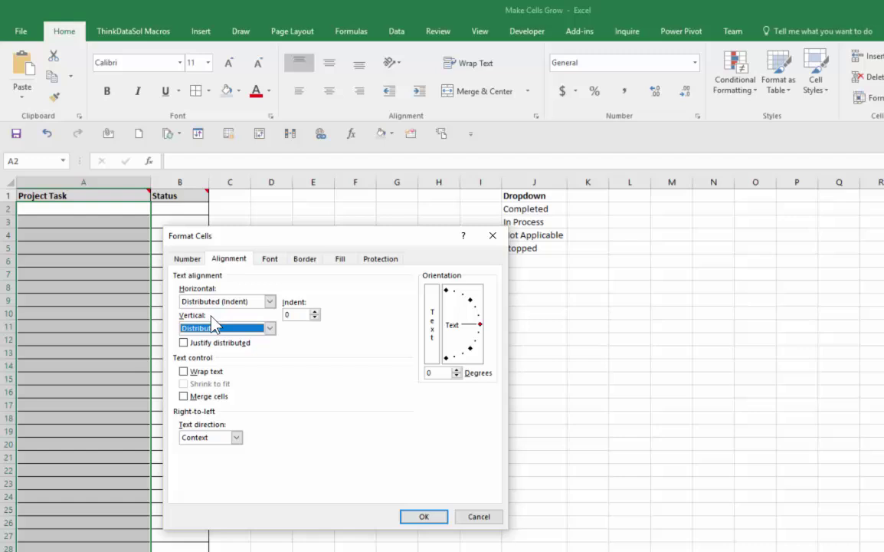
{"action": "left_click", "coordinate": [425, 516]}
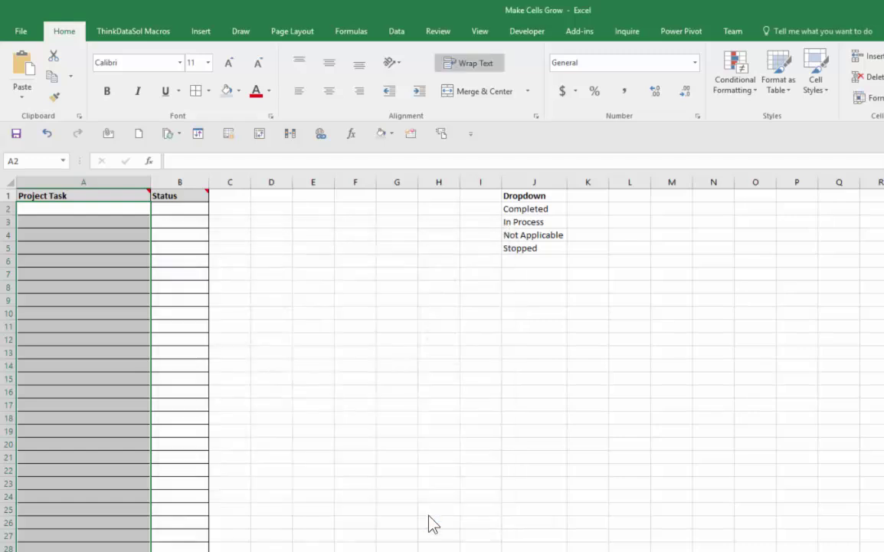
Enter 'This will expand as type more text in the cell and save me some time.' in A2.
{"action": "left_click", "coordinate": [57, 211]}
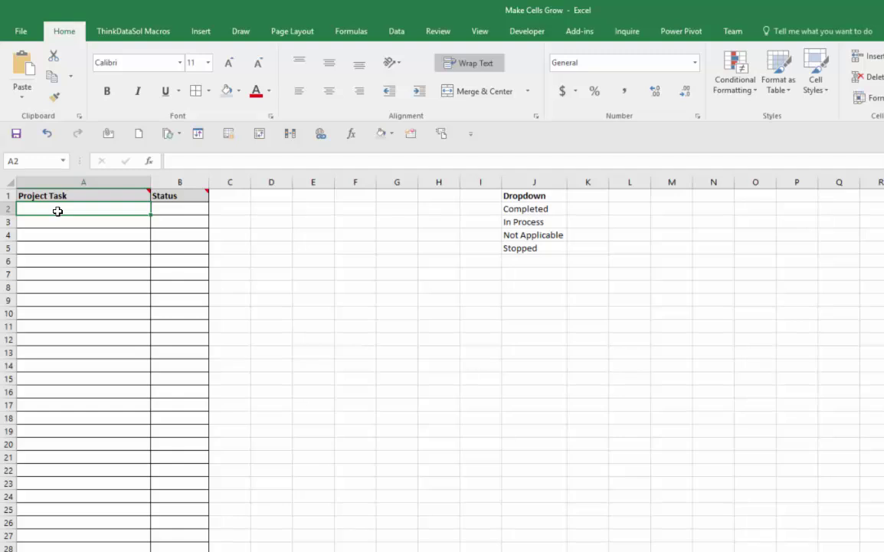
{"action": "type", "text": "This will ex"}
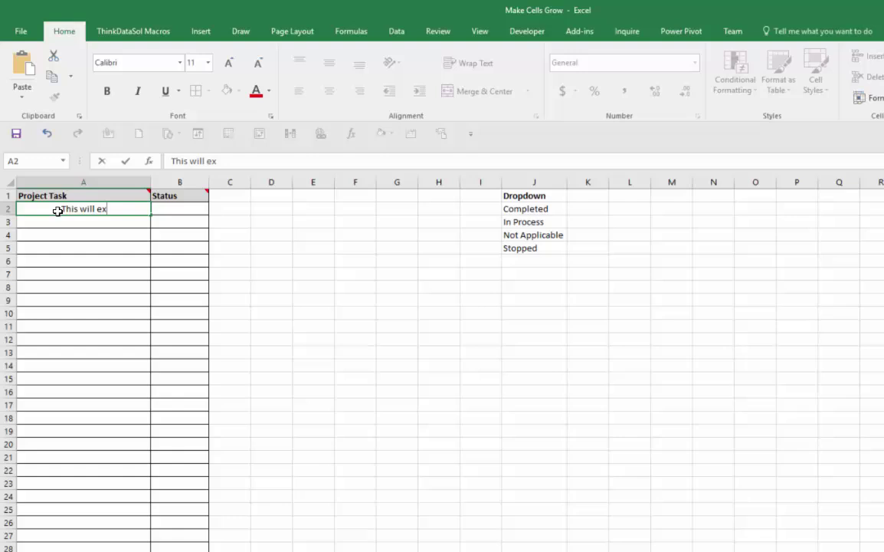
{"action": "type", "text": "pand as typ"}
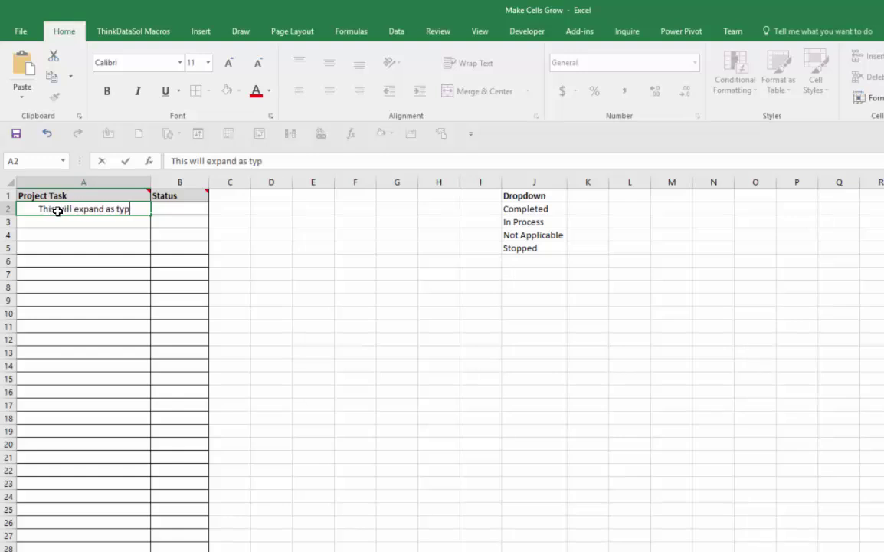
{"action": "type", "text": "e more text in th"}
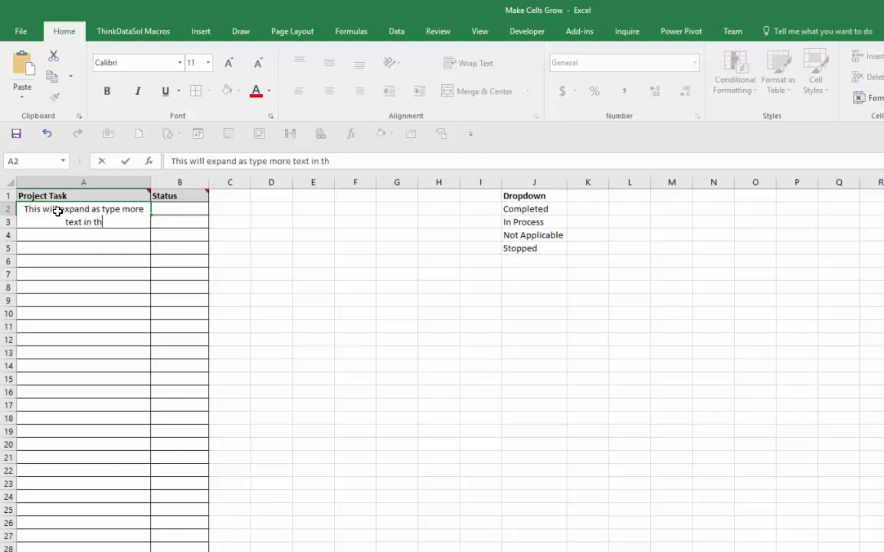
{"action": "type", "text": "e cell and save "}
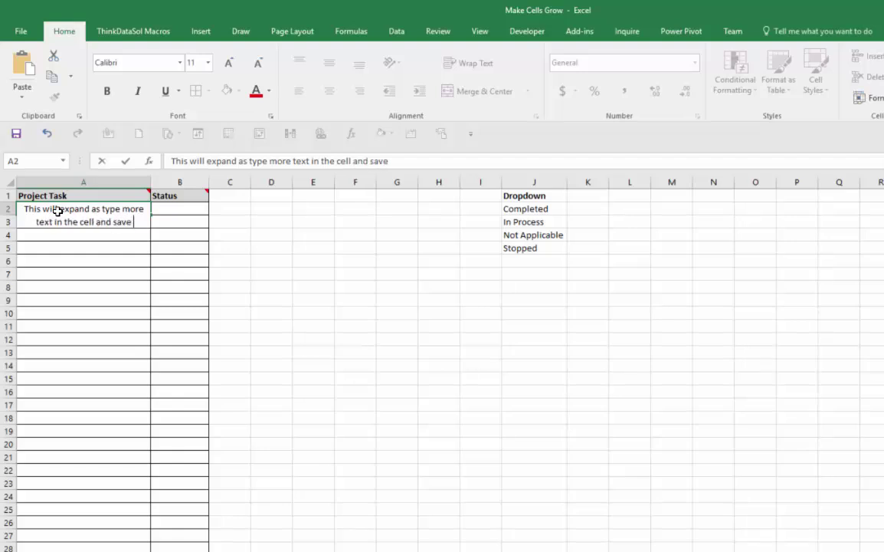
{"action": "type", "text": "me some time."}
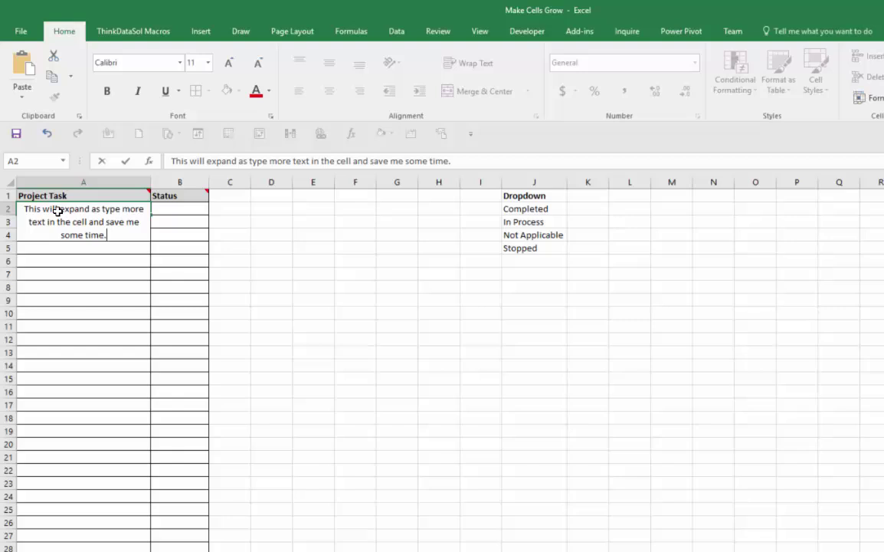
{"action": "key", "text": "Return"}
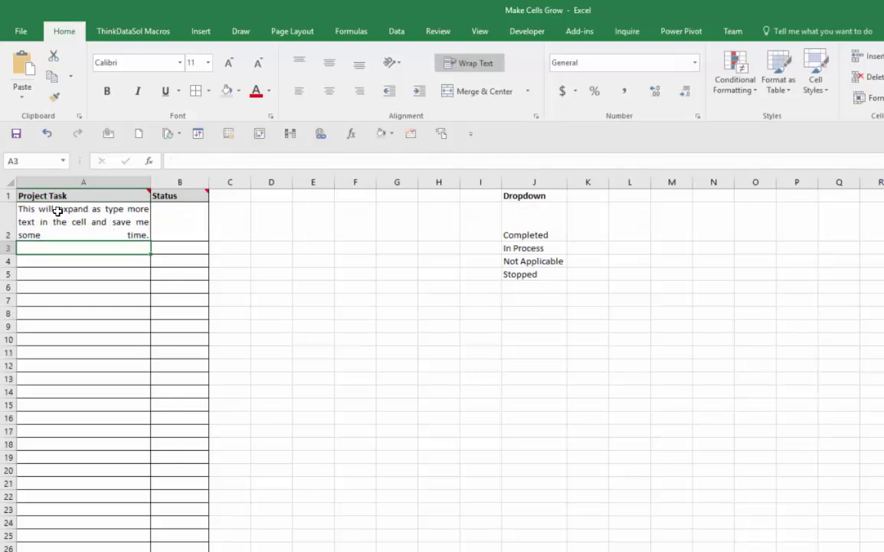
Left-align the wrapped sentence in cell A2.
{"action": "left_click", "coordinate": [58, 211]}
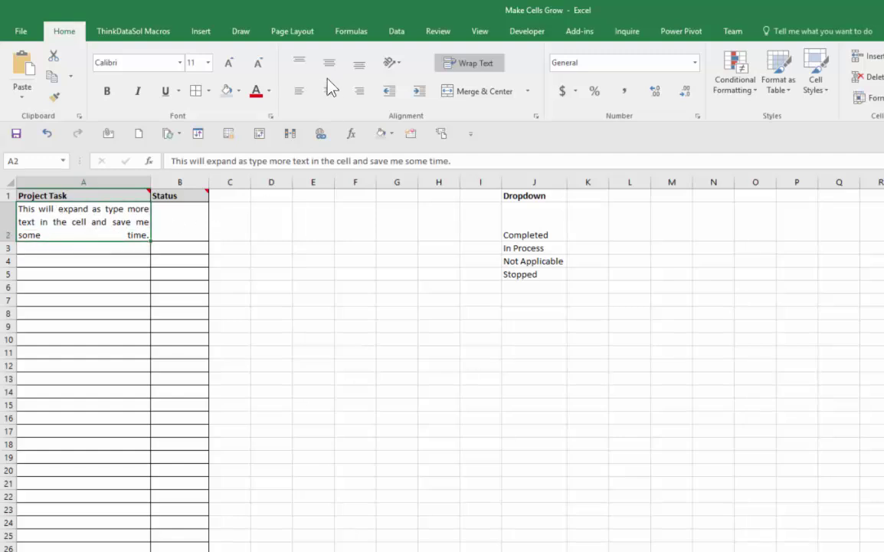
{"action": "left_click", "coordinate": [301, 93]}
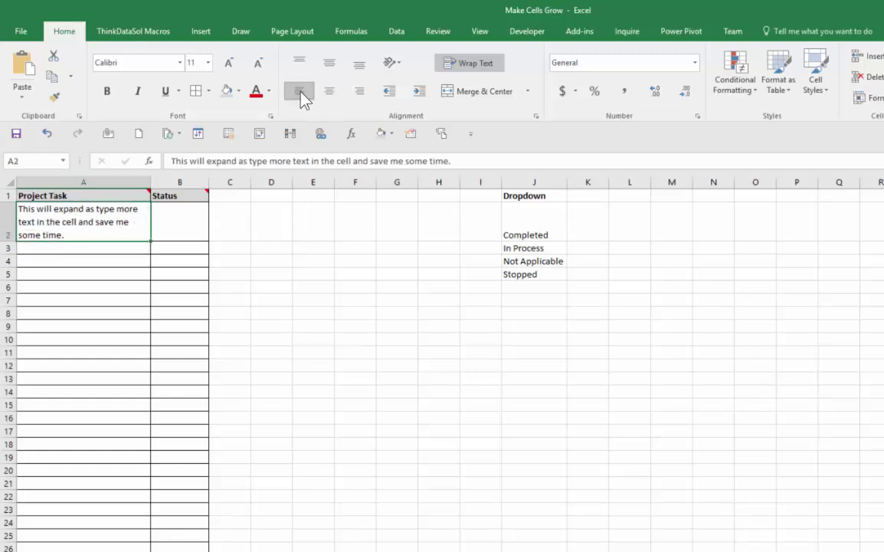
{"action": "left_click", "coordinate": [77, 246]}
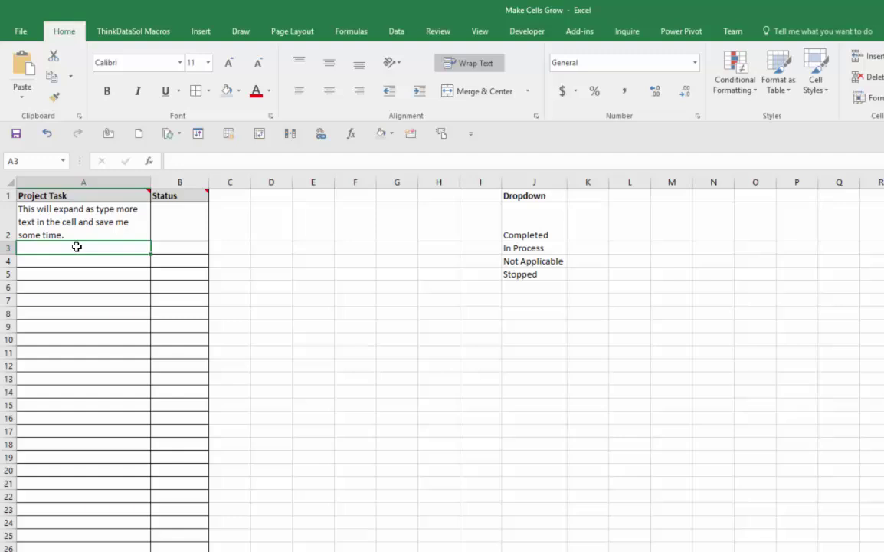
Enter 'Post tips and tricks on blog' in A3 and the post-more-videos promise in A4.
{"action": "type", "text": "Po"}
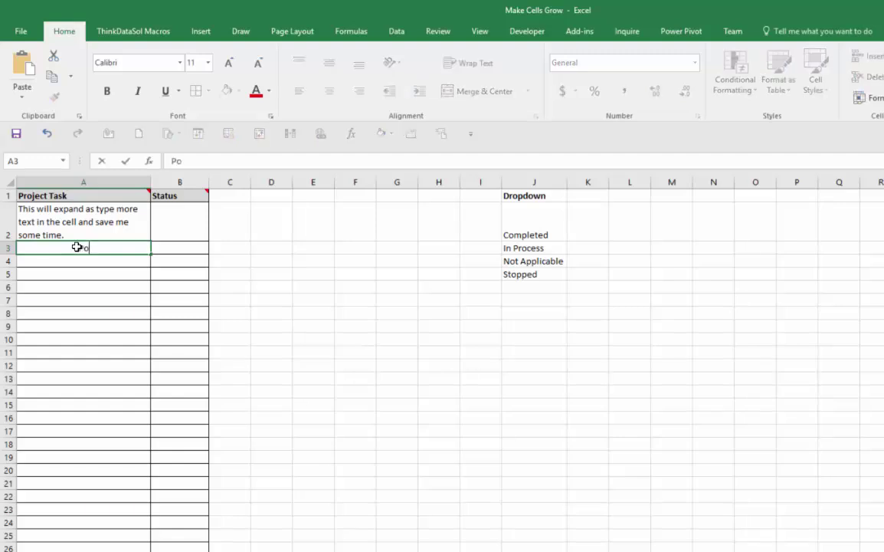
{"action": "type", "text": "st tips and tricks on blog"}
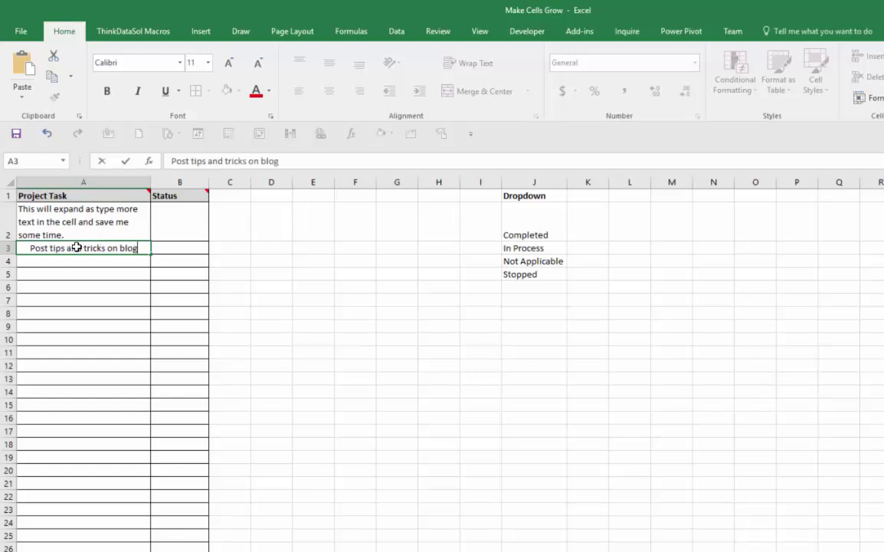
{"action": "key", "text": "Return"}
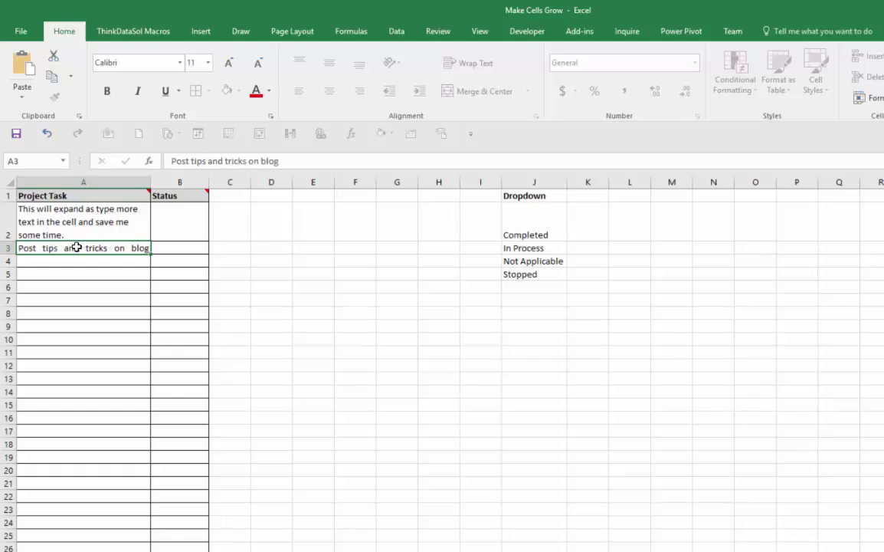
{"action": "type", "text": "Promise to post"}
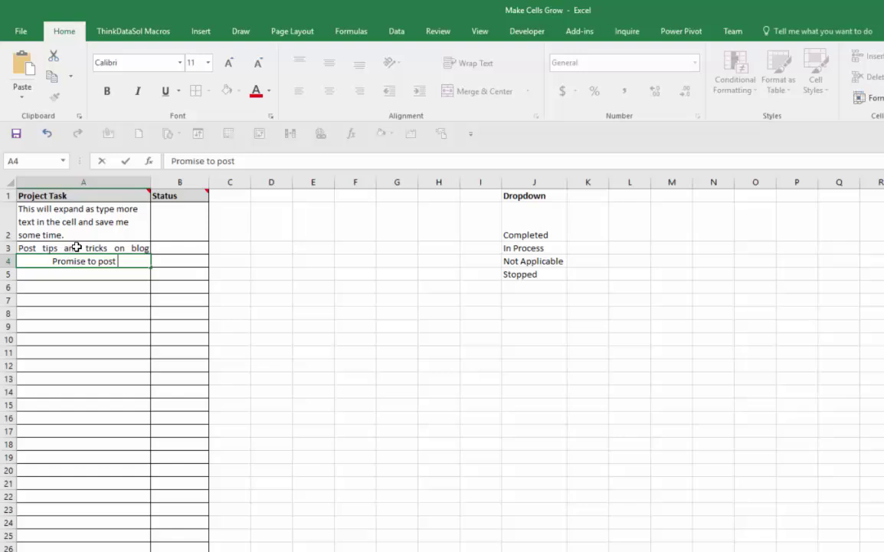
{"action": "type", "text": " more videos"}
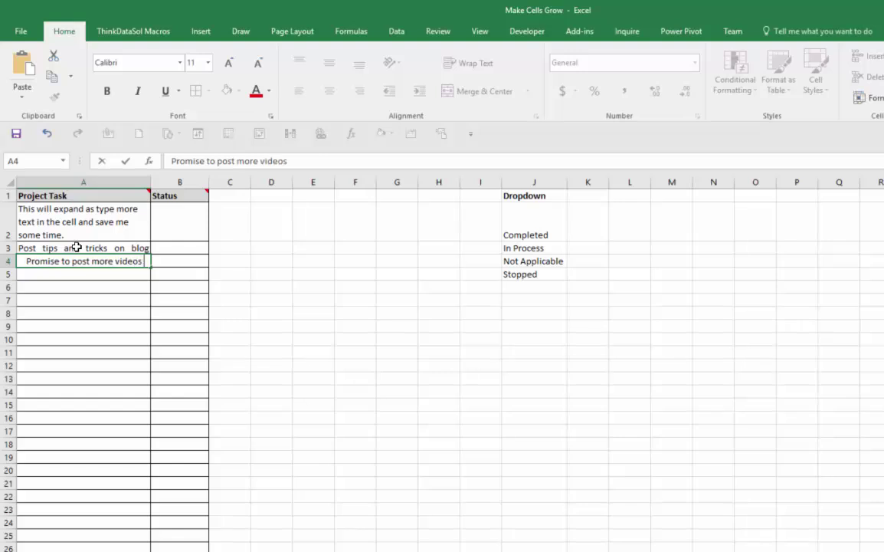
{"action": "type", "text": " if people li"}
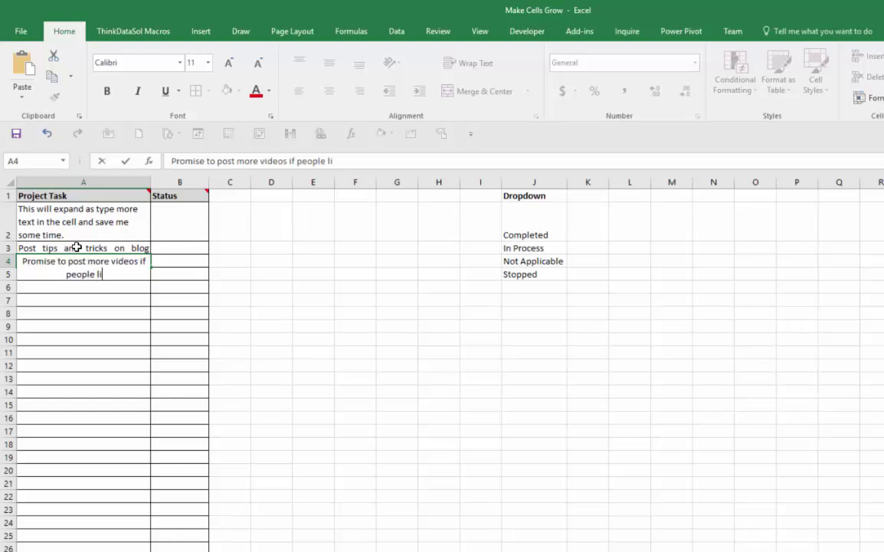
{"action": "type", "text": "ke and share this."}
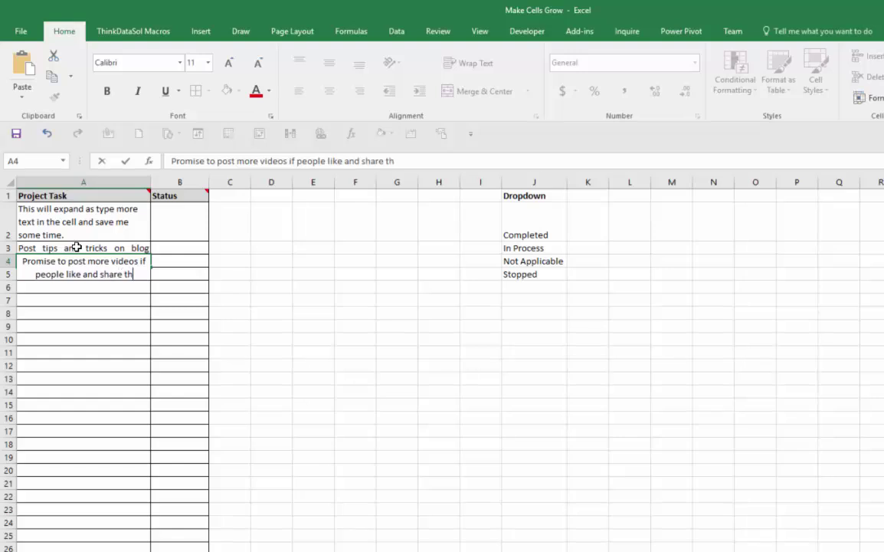
{"action": "key", "text": "Return"}
Add 'Never stop learning.', 'Message me for the file' and the LinkedIn Learning task in A5–A7.
{"action": "type", "text": "Never"}
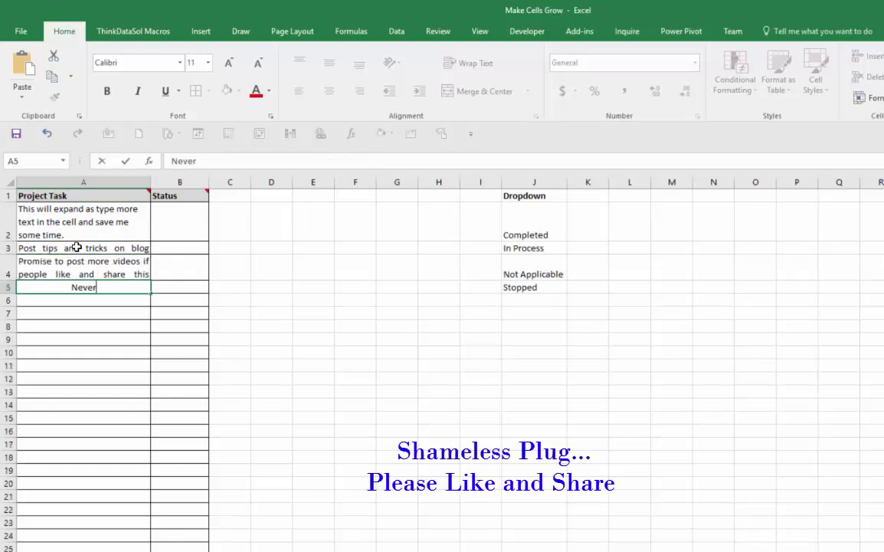
{"action": "type", "text": " stop learning."}
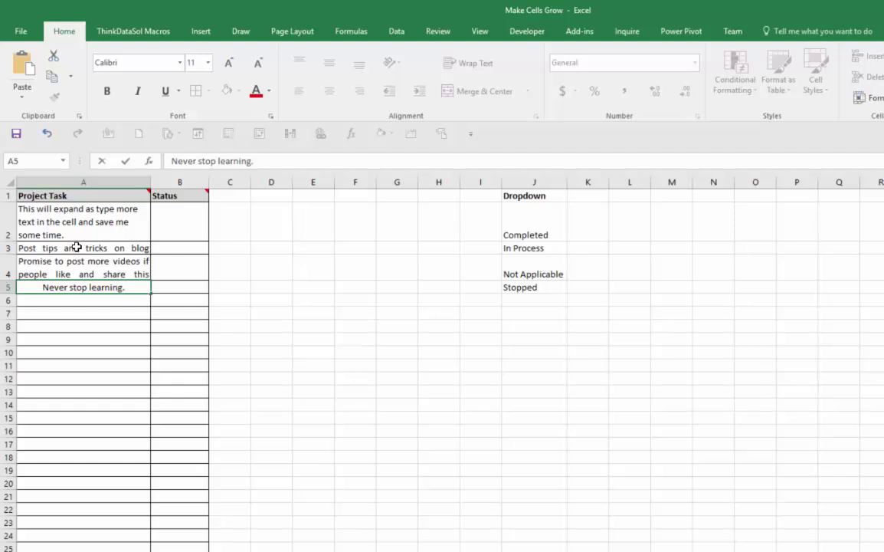
{"action": "key", "text": "Return"}
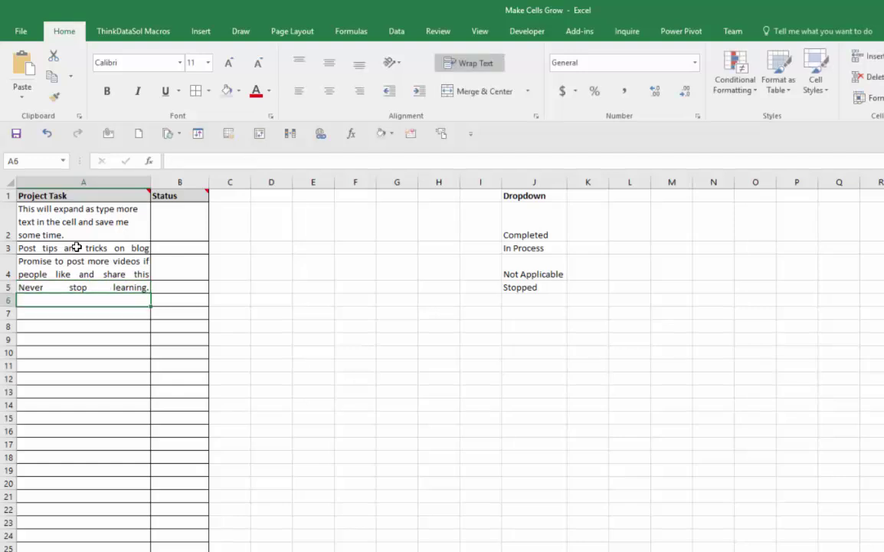
{"action": "type", "text": "Message me for t"}
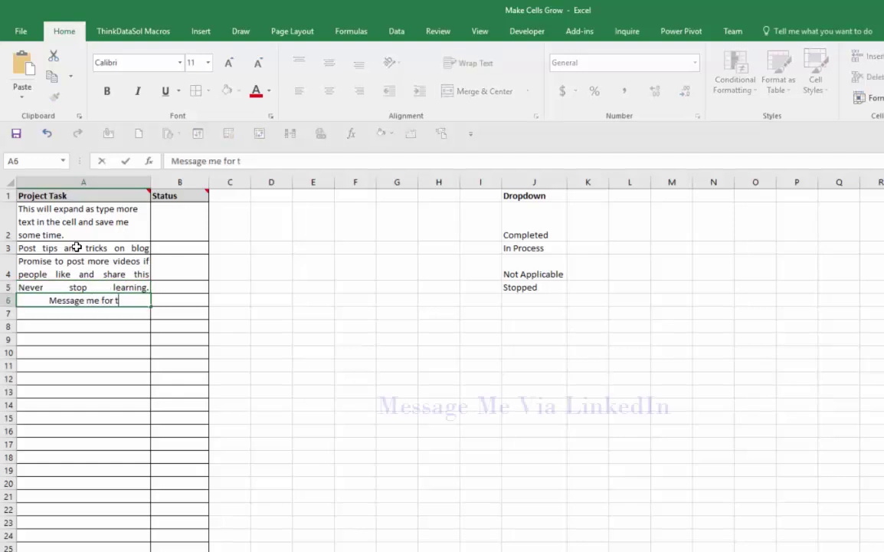
{"action": "type", "text": "he file"}
{"action": "key", "text": "Return"}
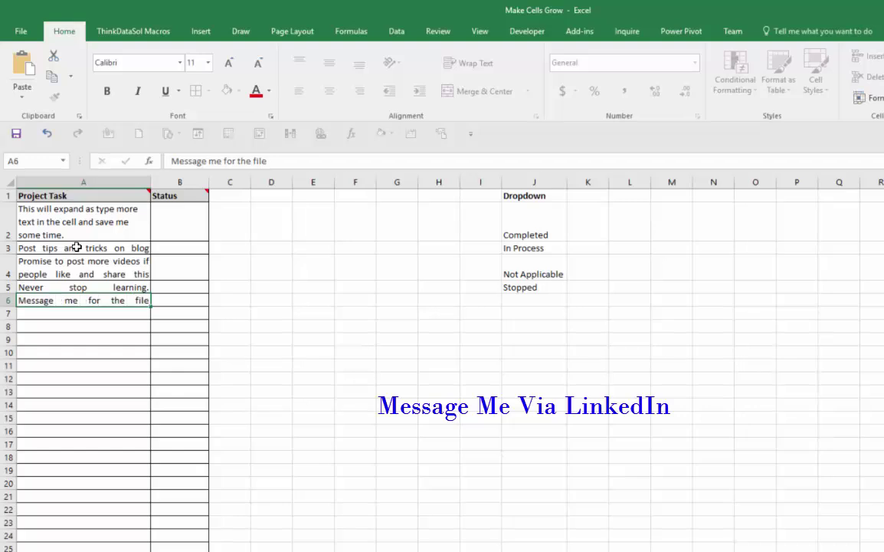
{"action": "type", "text": "Tell peopl"}
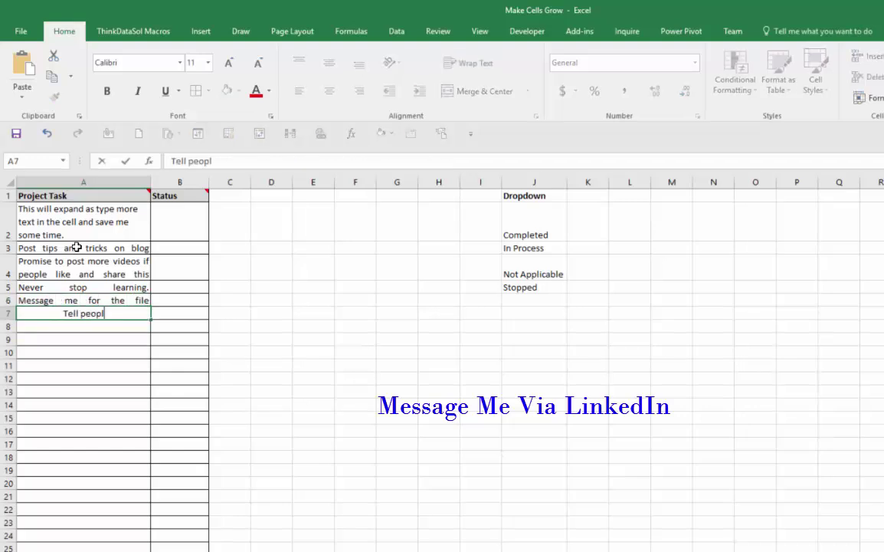
{"action": "type", "text": "e they can watch"}
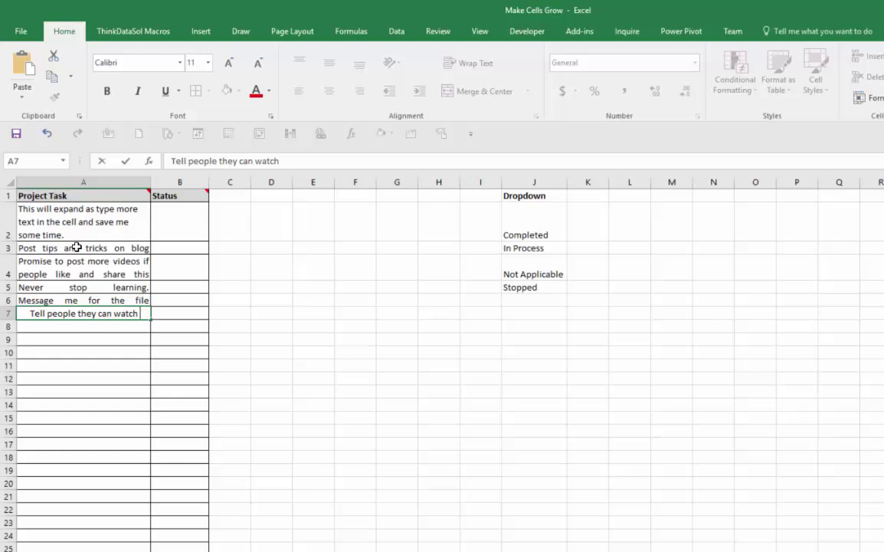
{"action": "type", "text": " more of my conte"}
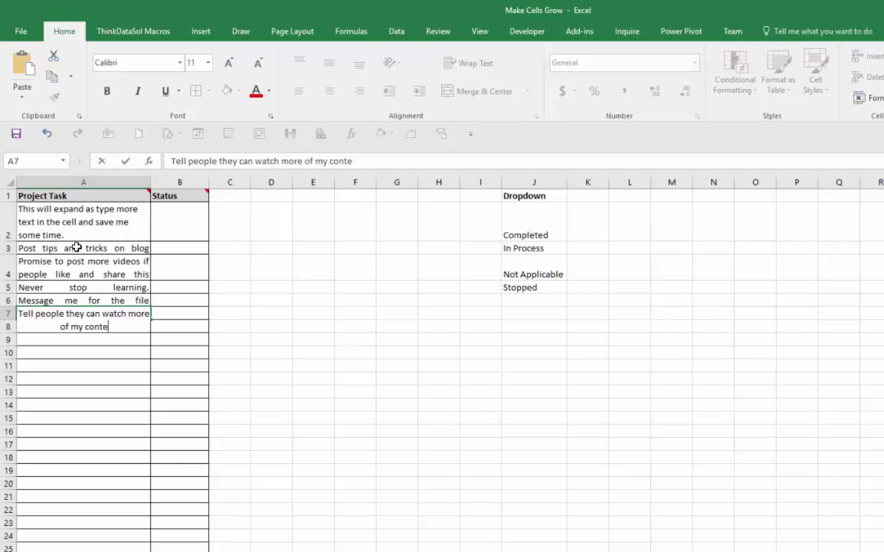
{"action": "type", "text": "nt on Linked"}
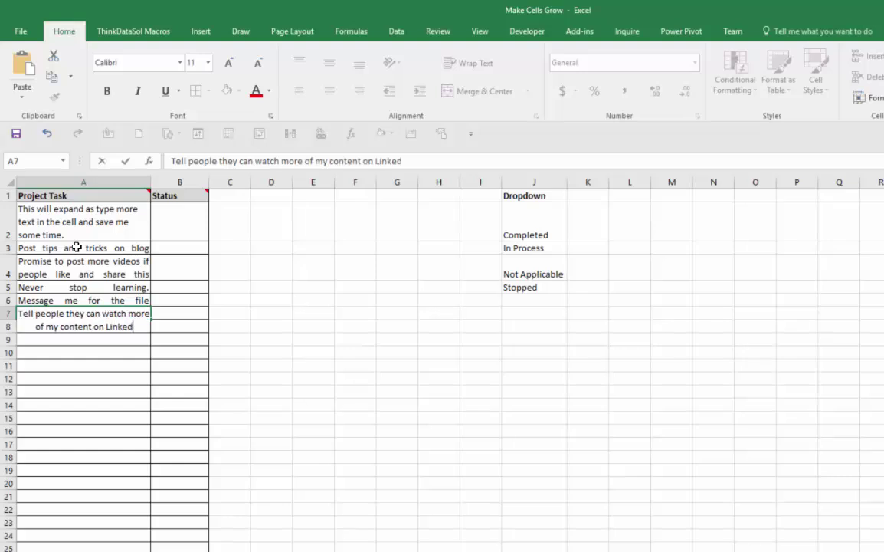
{"action": "type", "text": "In Learning"}
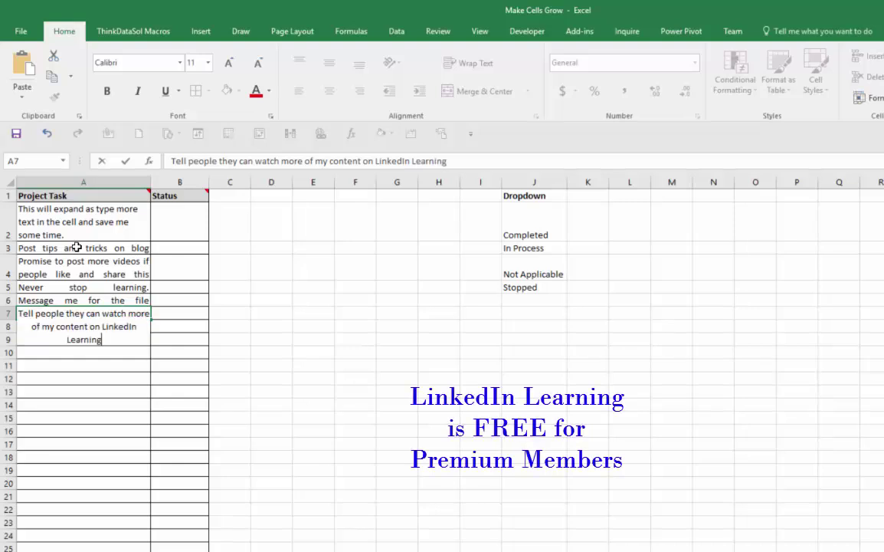
{"action": "key", "text": "Return"}
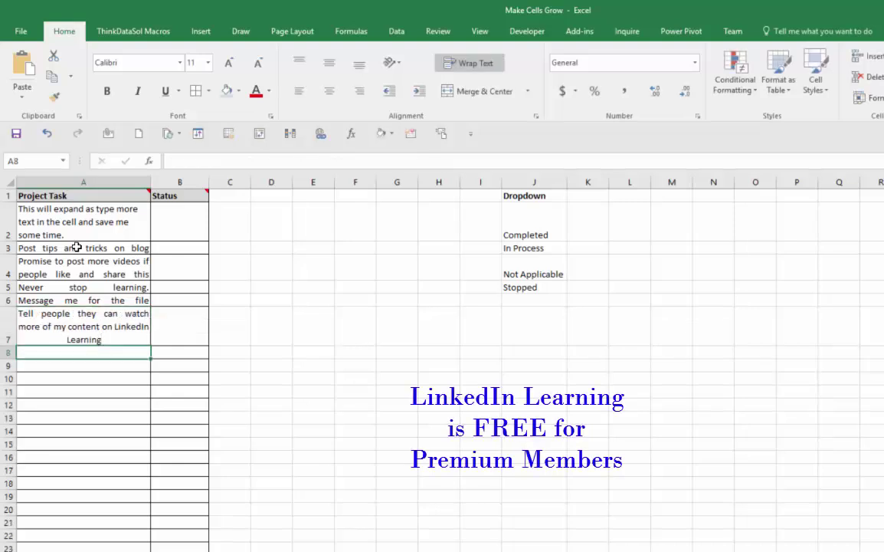
Left-align the Project Task cells in column A and review the wrapped entries.
{"action": "left_click_drag", "start_coordinate": [77, 222], "coordinate": [76, 551]}
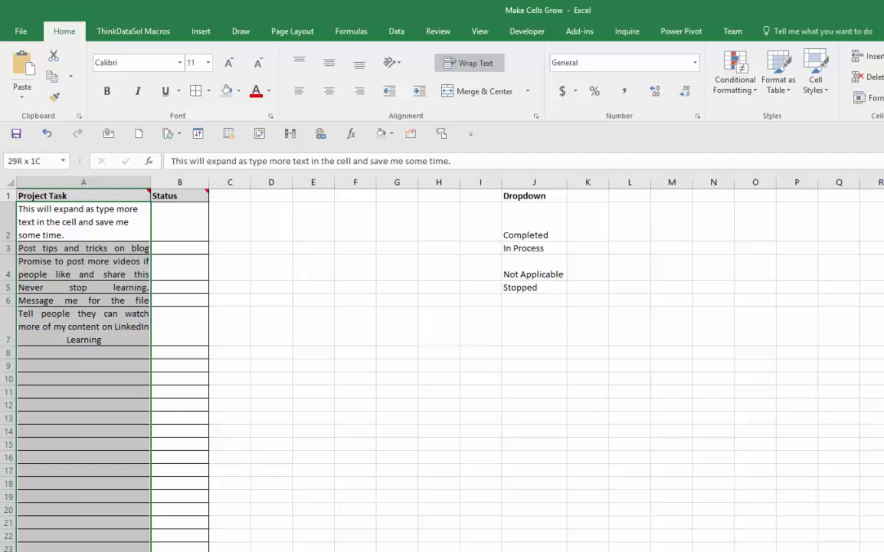
{"action": "left_click", "coordinate": [302, 97]}
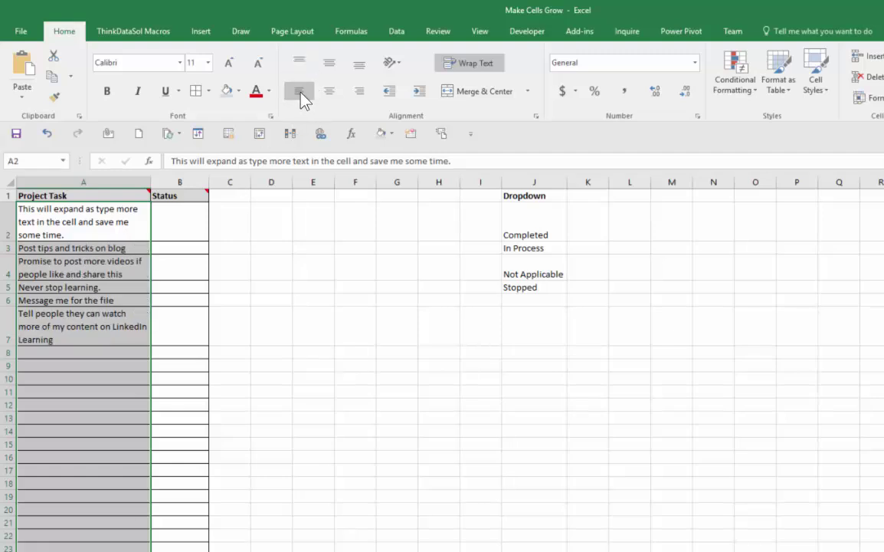
{"action": "left_click", "coordinate": [99, 297]}
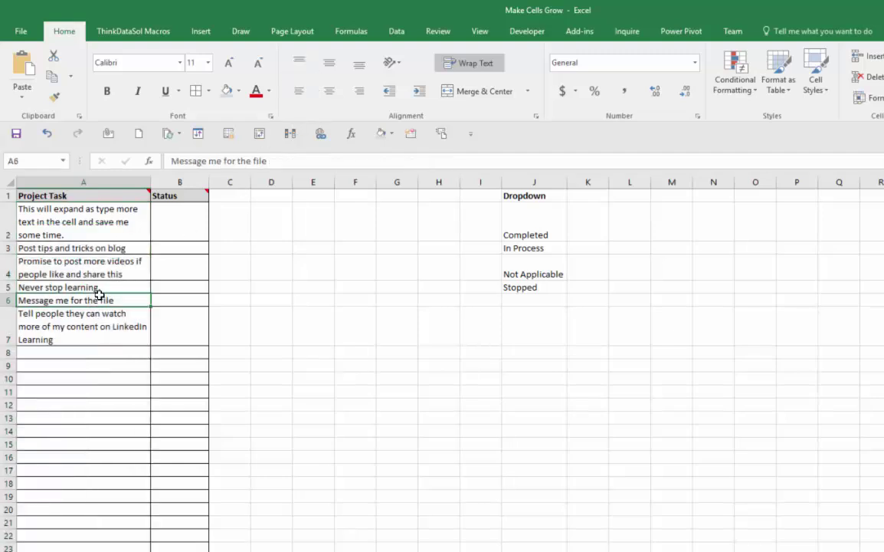
{"action": "left_click", "coordinate": [103, 221]}
{"action": "left_click", "coordinate": [102, 247]}
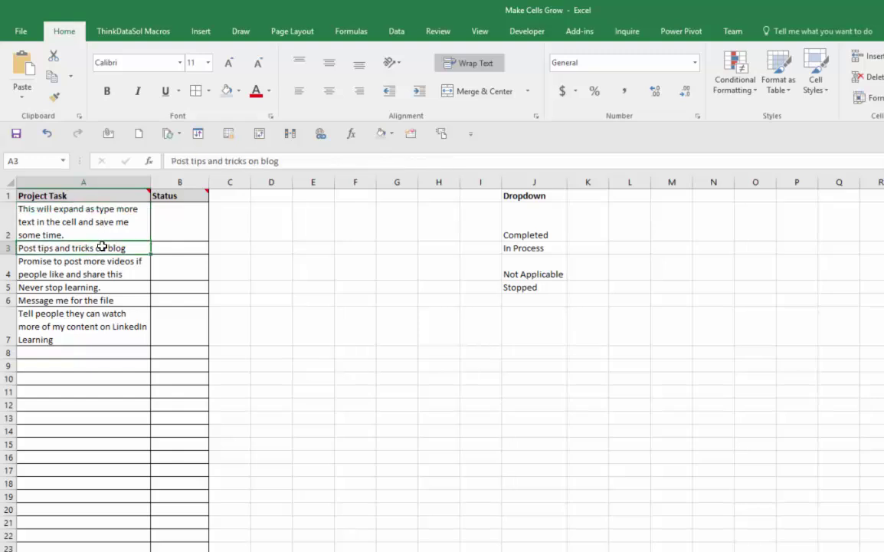
Review the tasks in A4–A7, then select the Status cells B2:B27.
{"action": "left_click", "coordinate": [102, 269]}
{"action": "left_click", "coordinate": [100, 289]}
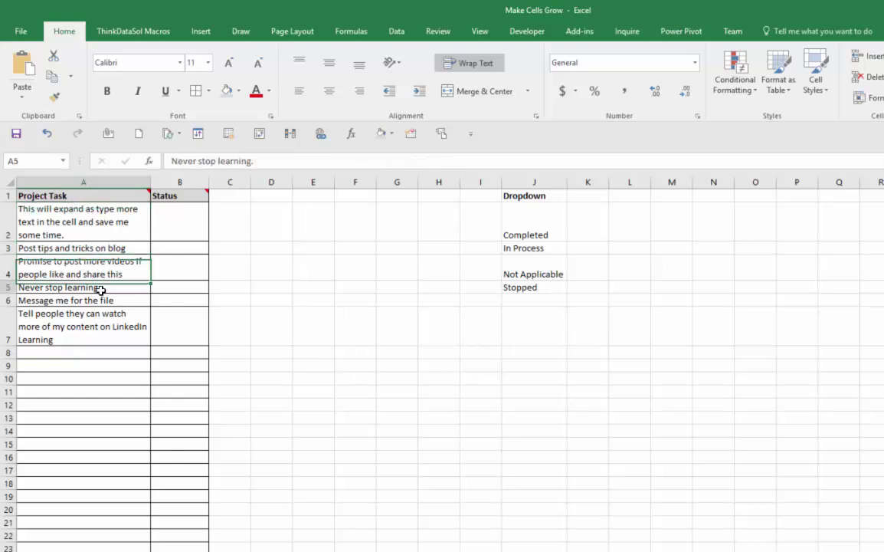
{"action": "left_click", "coordinate": [101, 299]}
{"action": "left_click", "coordinate": [102, 325]}
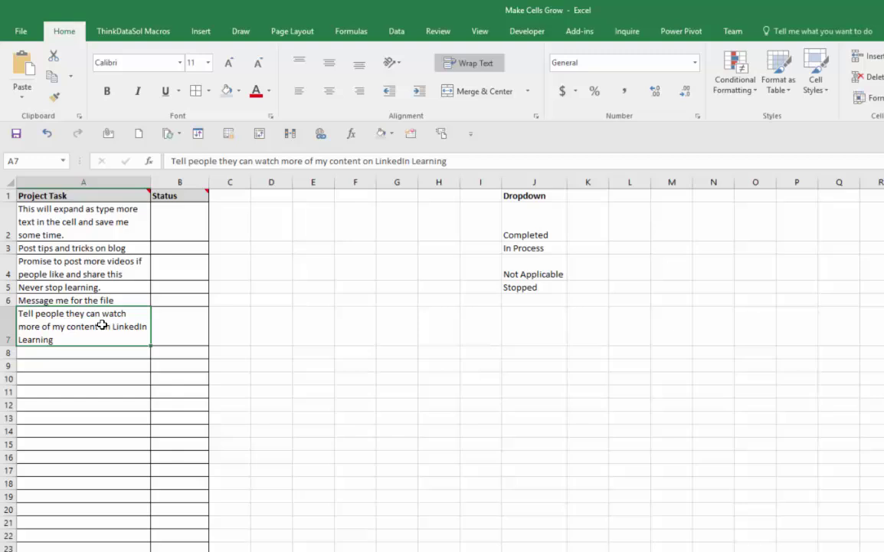
{"action": "left_click", "coordinate": [188, 214]}
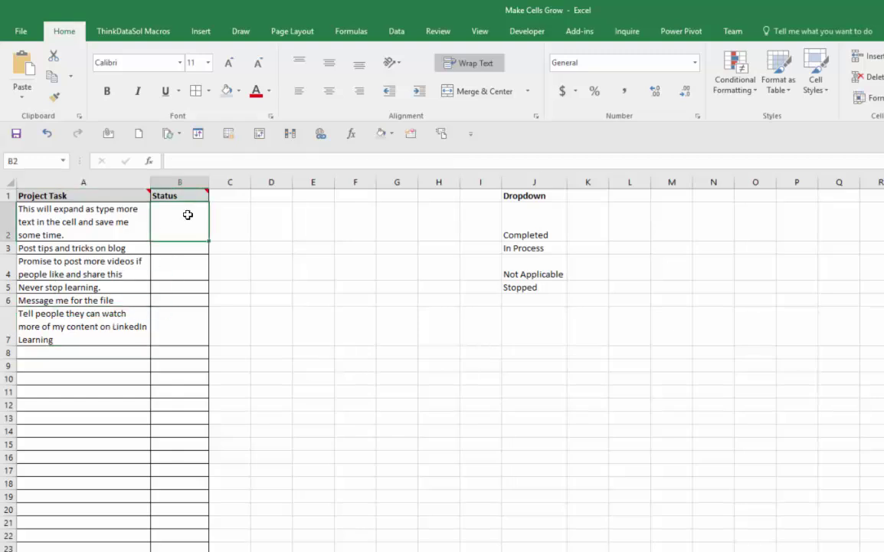
{"action": "left_click_drag", "start_coordinate": [187, 215], "coordinate": [179, 546]}
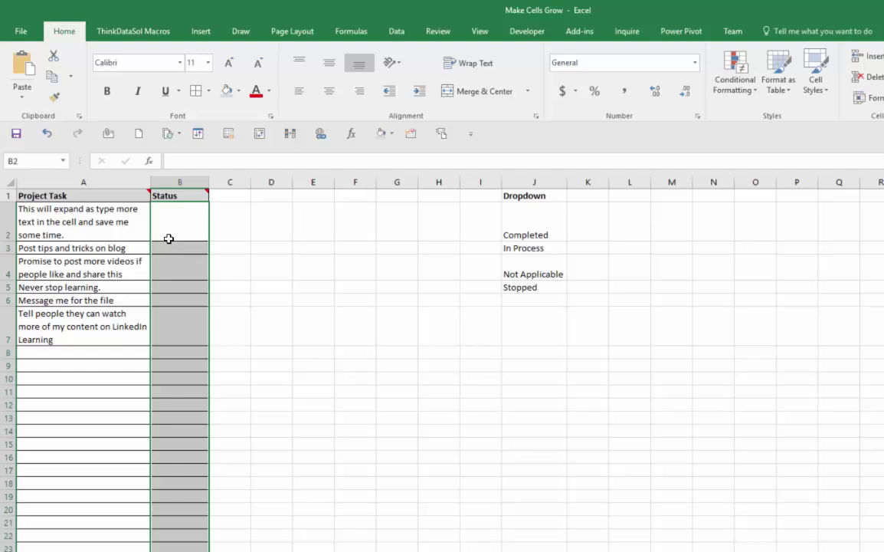
Add List data validation to the Status cells with source J2:J5 (Completed, In Process, Not Applicable, Stopped).
{"action": "left_click", "coordinate": [397, 34]}
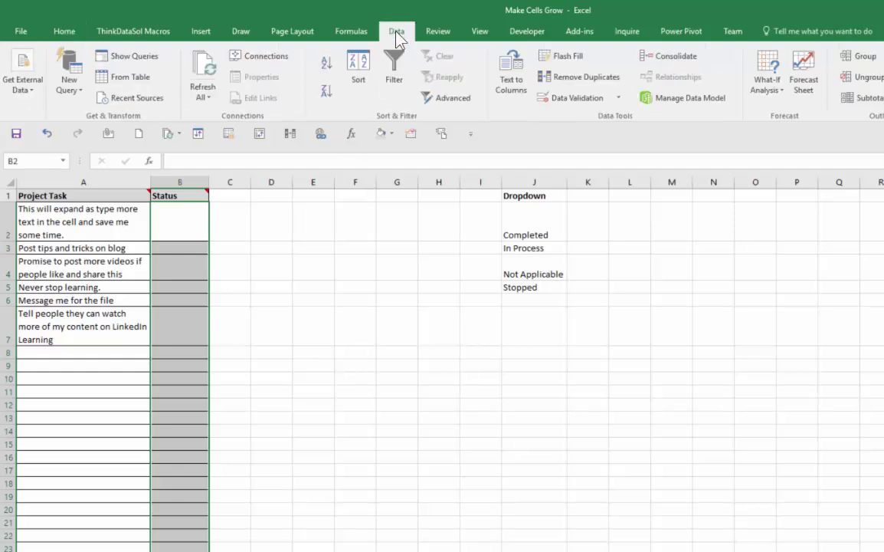
{"action": "left_click", "coordinate": [575, 98]}
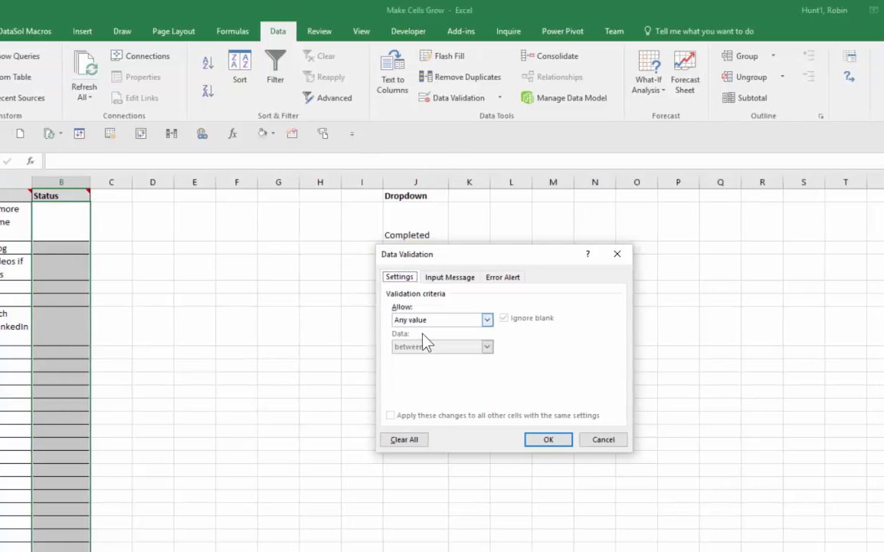
{"action": "left_click", "coordinate": [487, 319]}
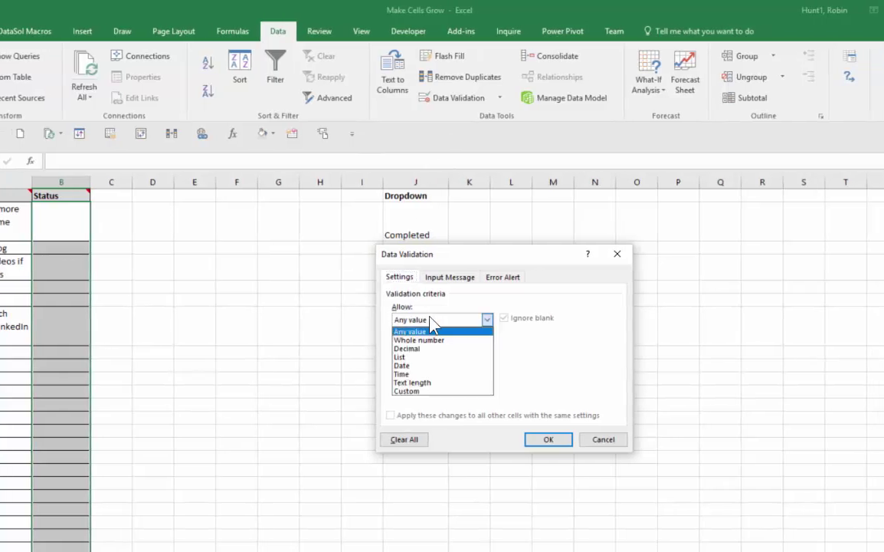
{"action": "left_click", "coordinate": [418, 357]}
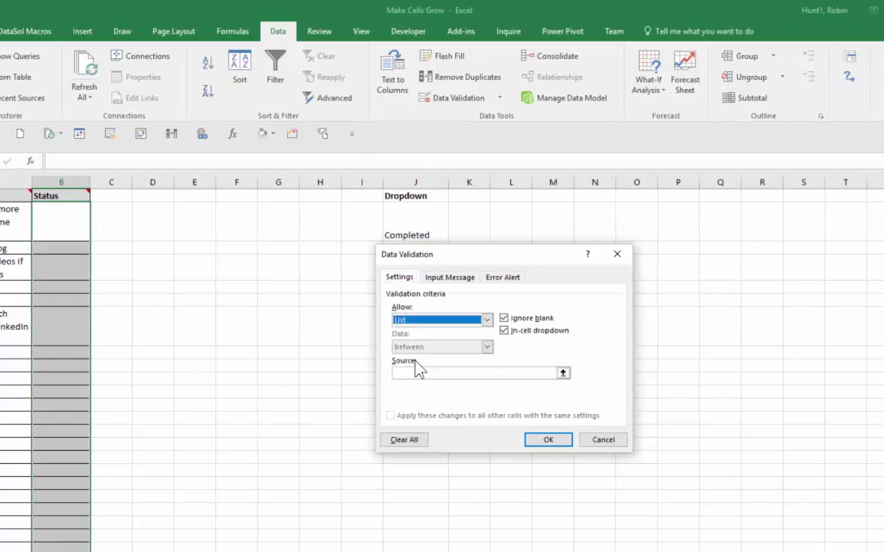
{"action": "left_click", "coordinate": [417, 373]}
{"action": "left_click_drag", "start_coordinate": [445, 255], "coordinate": [553, 296]}
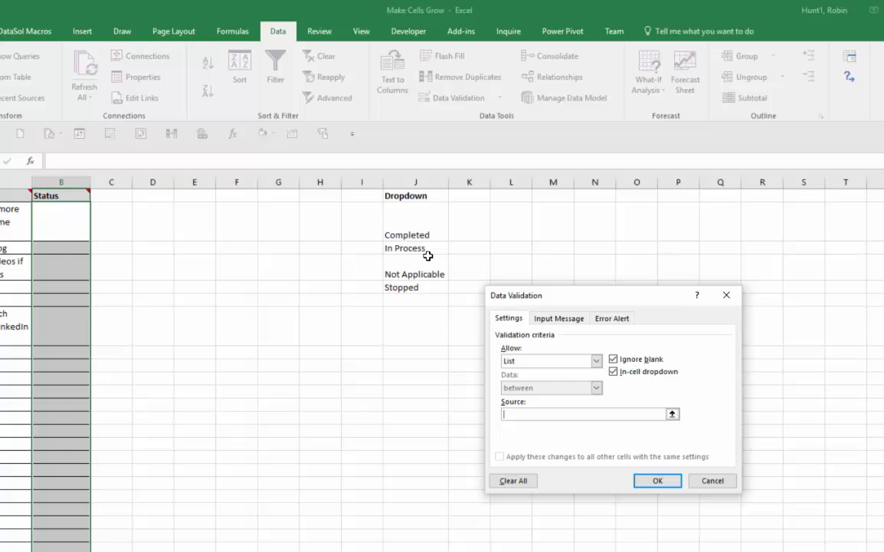
{"action": "left_click_drag", "start_coordinate": [390, 214], "coordinate": [420, 287]}
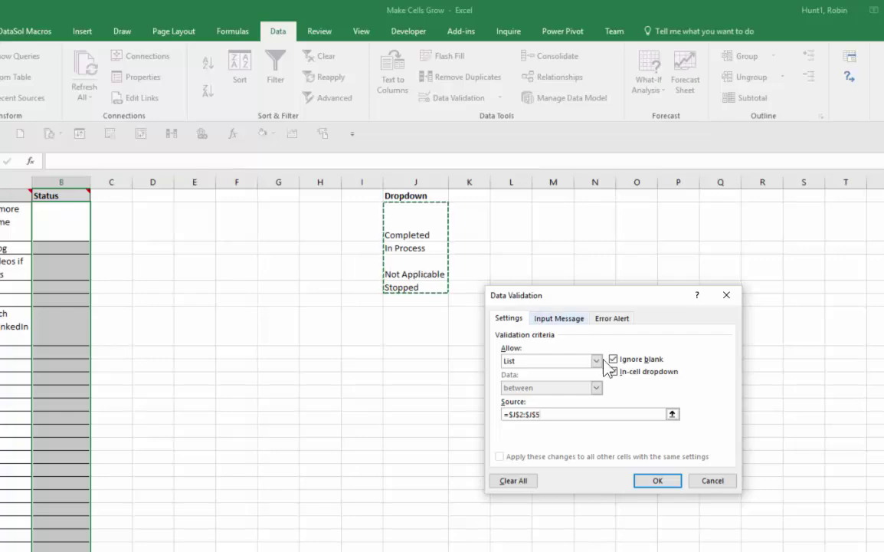
{"action": "left_click", "coordinate": [658, 483]}
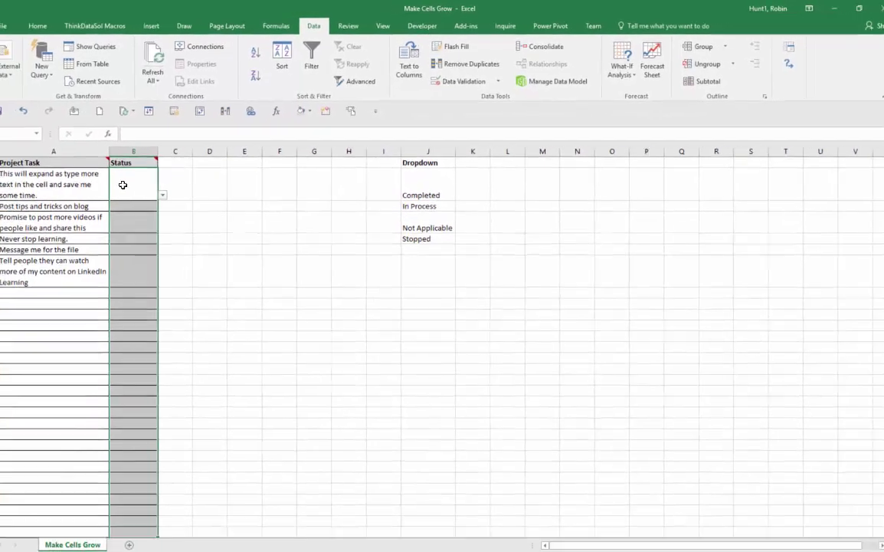
{"action": "left_click", "coordinate": [82, 207]}
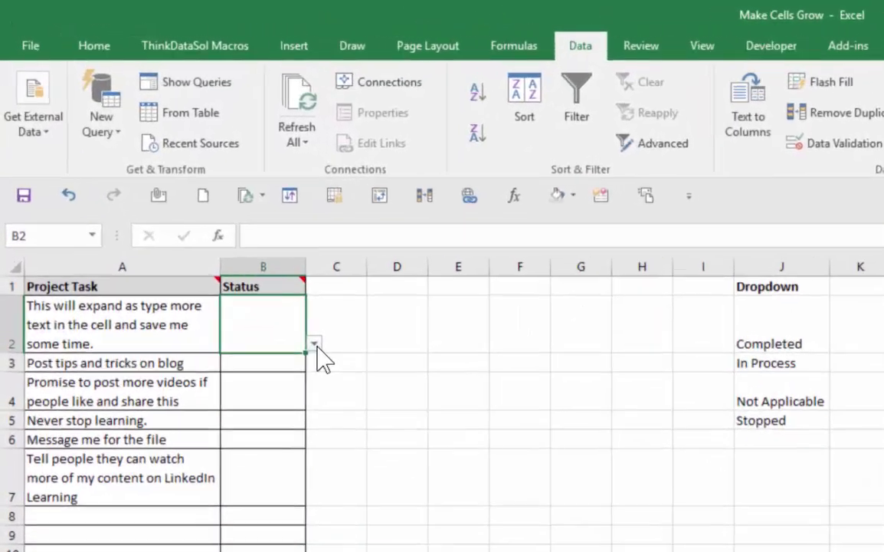
Set B2 to Completed from its dropdown and reselect Status cells B2:B26.
{"action": "left_click", "coordinate": [173, 189]}
{"action": "left_click", "coordinate": [146, 200]}
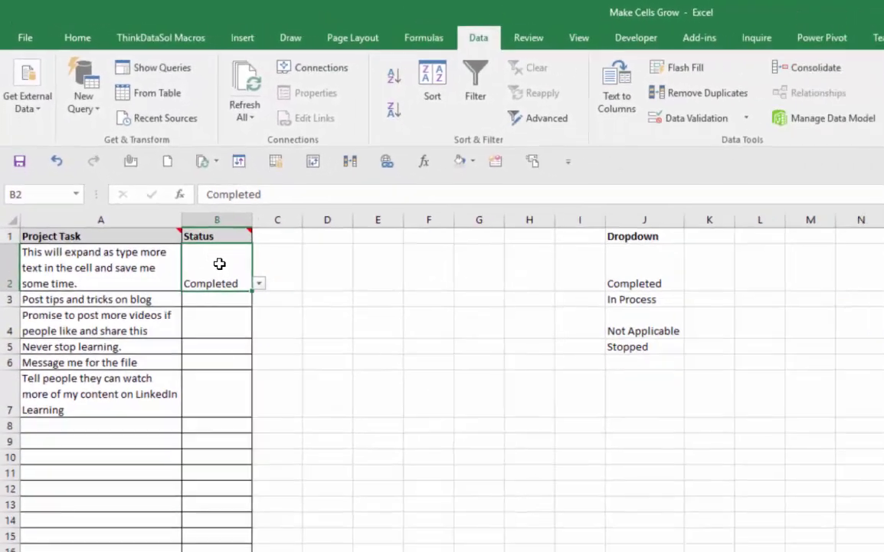
{"action": "left_click_drag", "start_coordinate": [301, 358], "coordinate": [140, 502]}
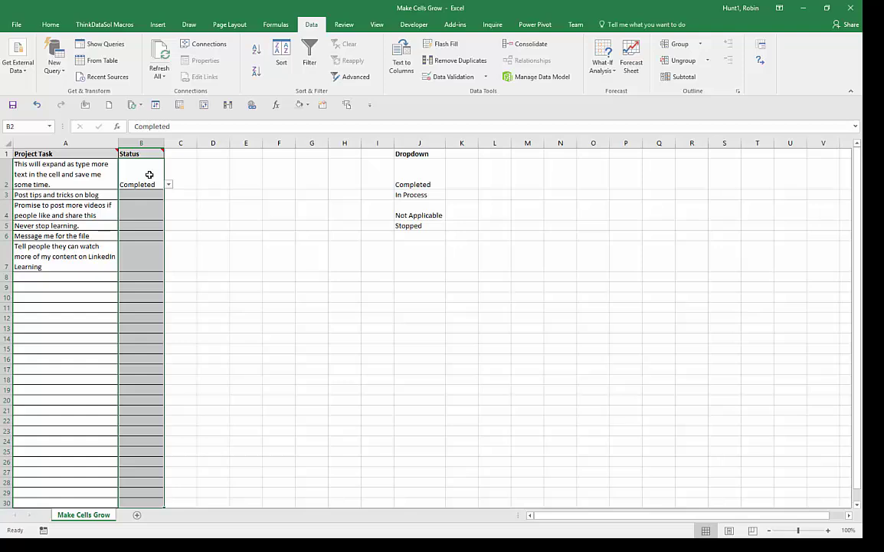
{"action": "left_click", "coordinate": [52, 26]}
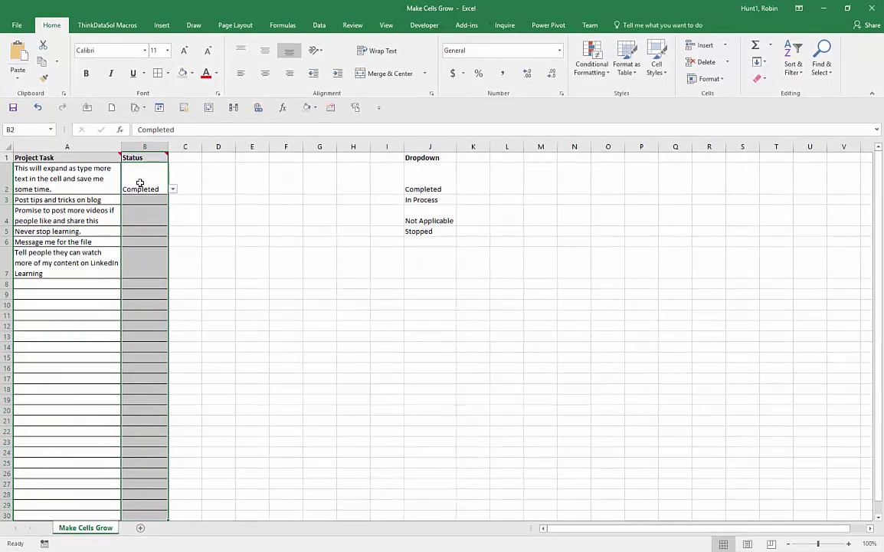
Add a Text that Contains 'Completed' rule using Green Fill with Dark Green Text.
{"action": "left_click", "coordinate": [597, 72]}
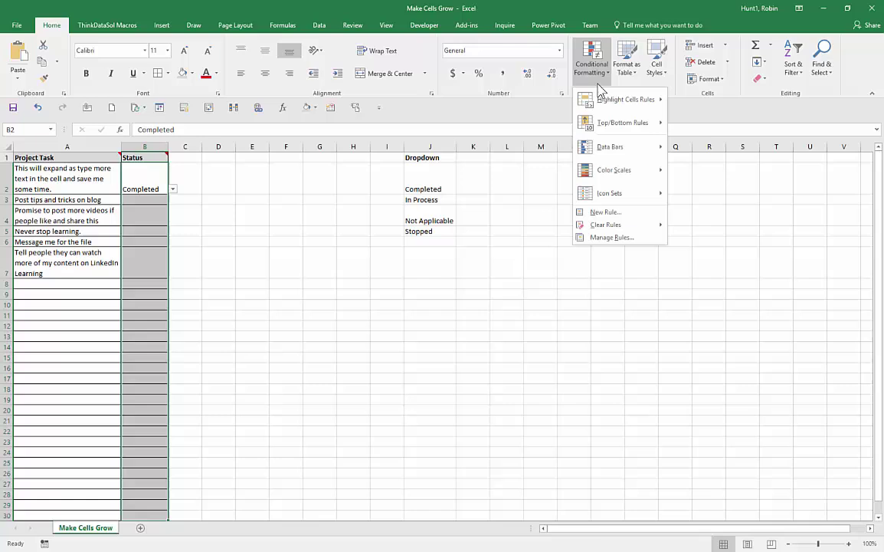
{"action": "mouse_move", "coordinate": [613, 105]}
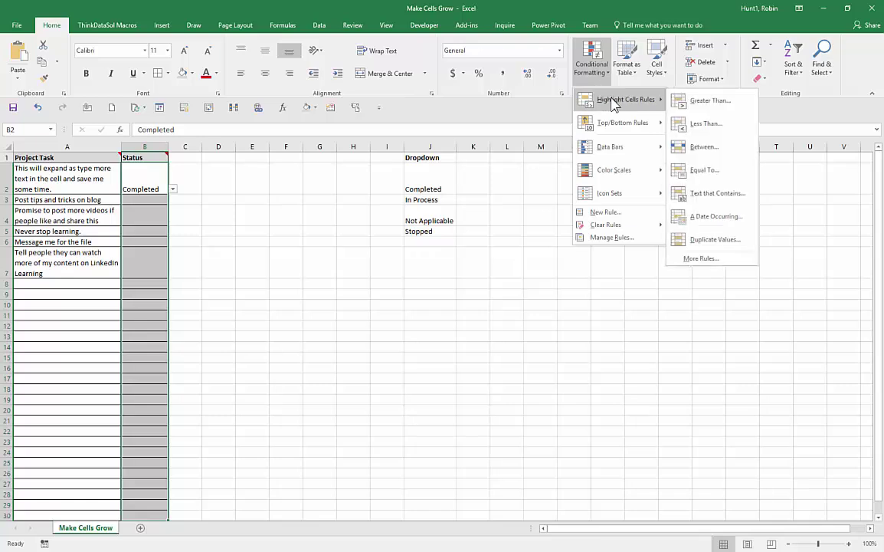
{"action": "left_click", "coordinate": [705, 196]}
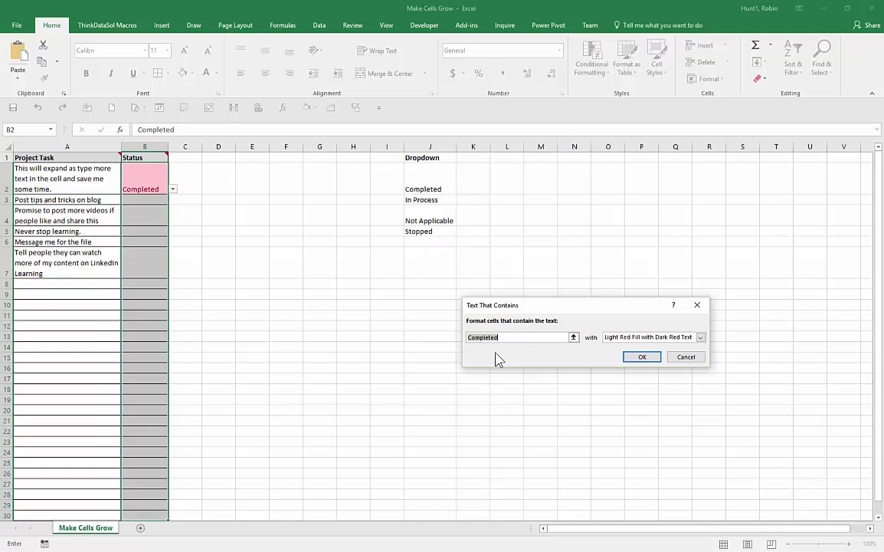
{"action": "left_click", "coordinate": [701, 338]}
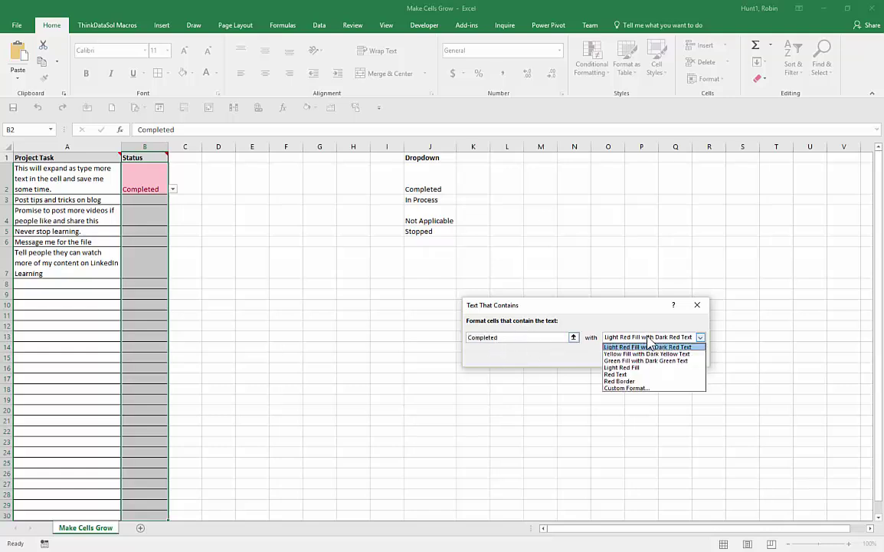
{"action": "left_click", "coordinate": [647, 360]}
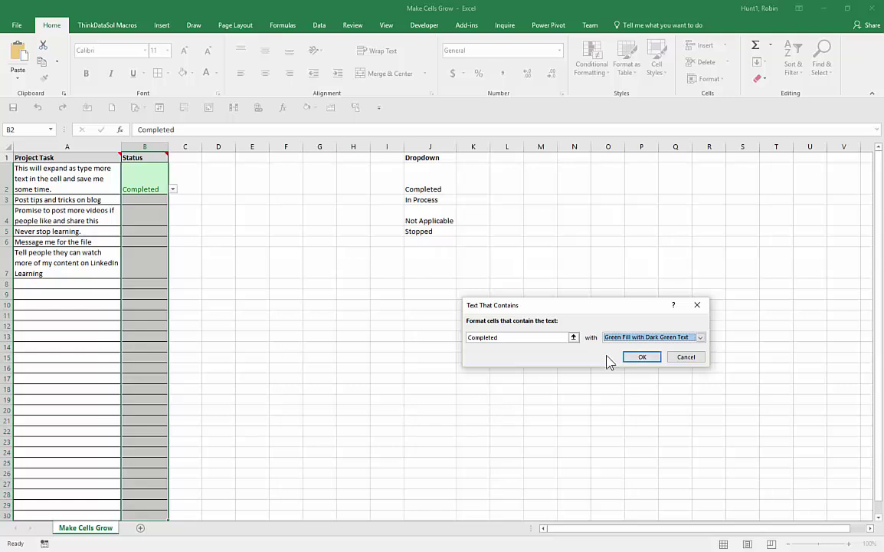
{"action": "left_click", "coordinate": [678, 338]}
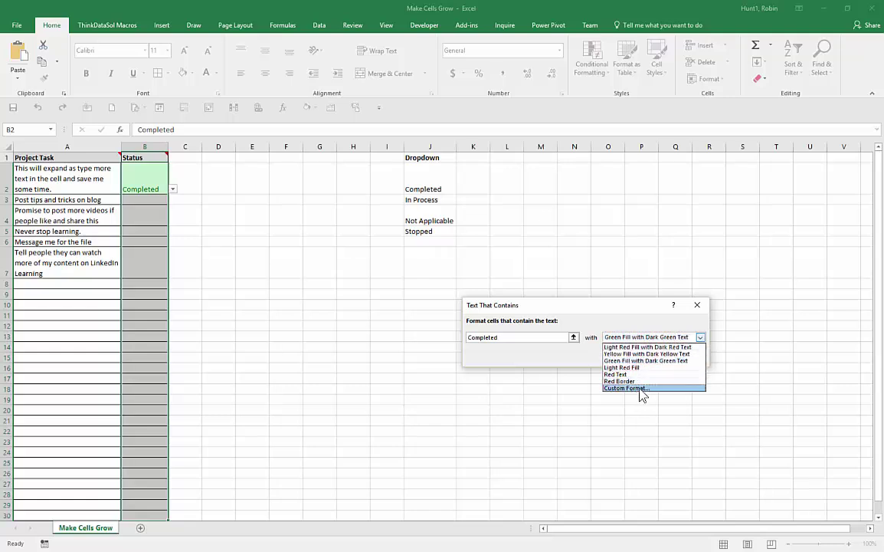
{"action": "left_click", "coordinate": [641, 337]}
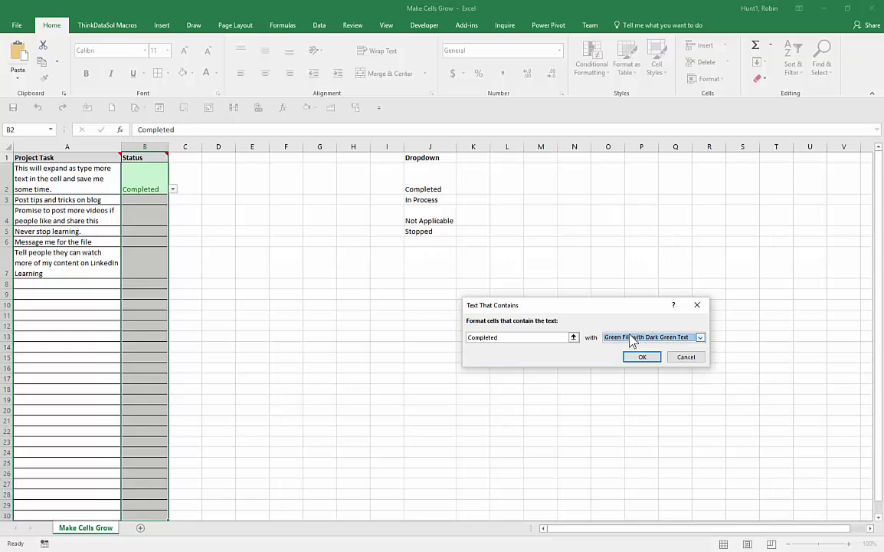
{"action": "left_click", "coordinate": [643, 358]}
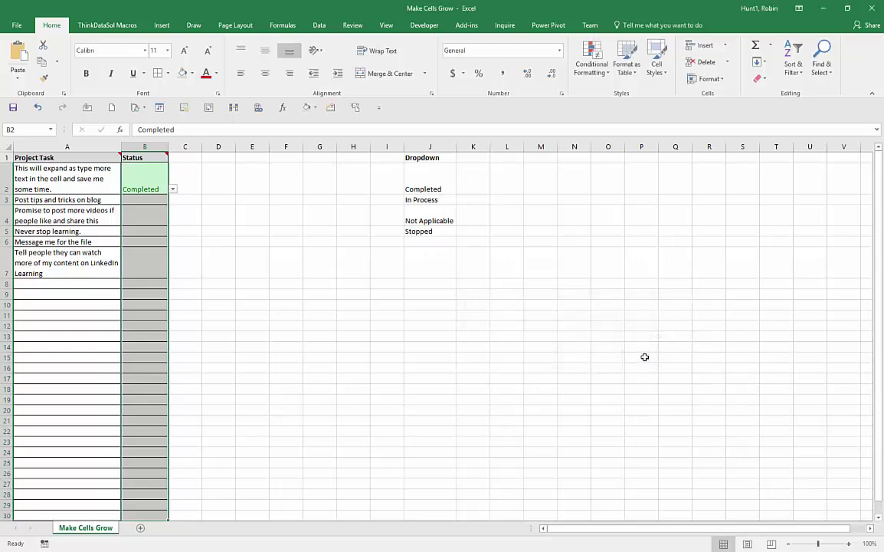
Set B3–B6 statuses to In Process, Completed, In Process and In Process from their dropdowns.
{"action": "left_click", "coordinate": [147, 200]}
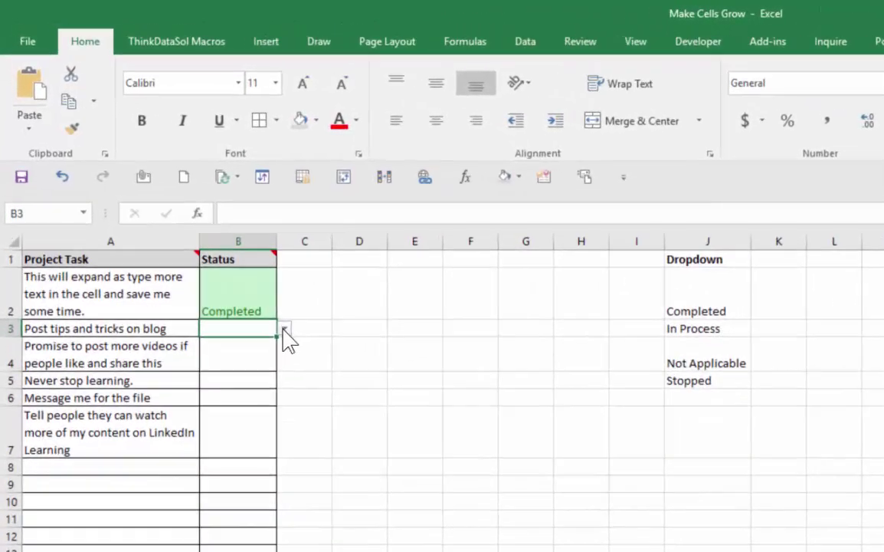
{"action": "left_click", "coordinate": [283, 328]}
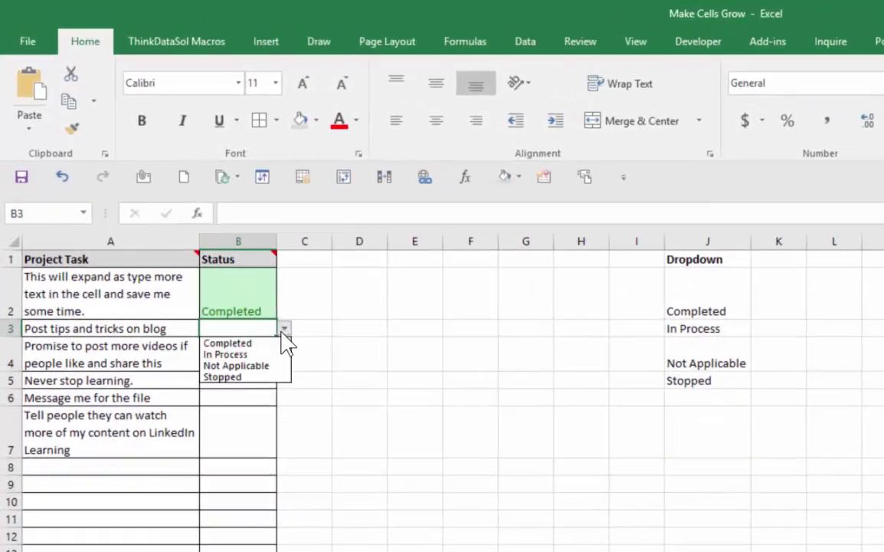
{"action": "left_click", "coordinate": [253, 354]}
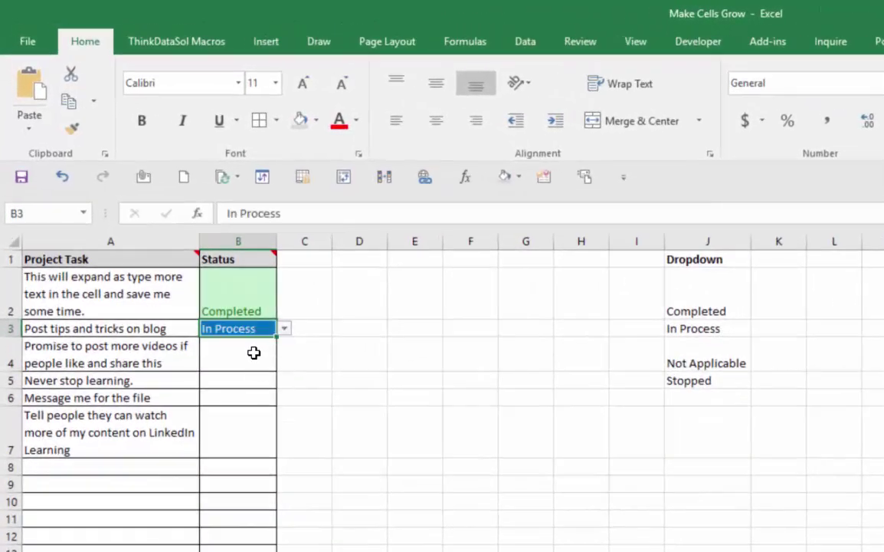
{"action": "left_click", "coordinate": [255, 353]}
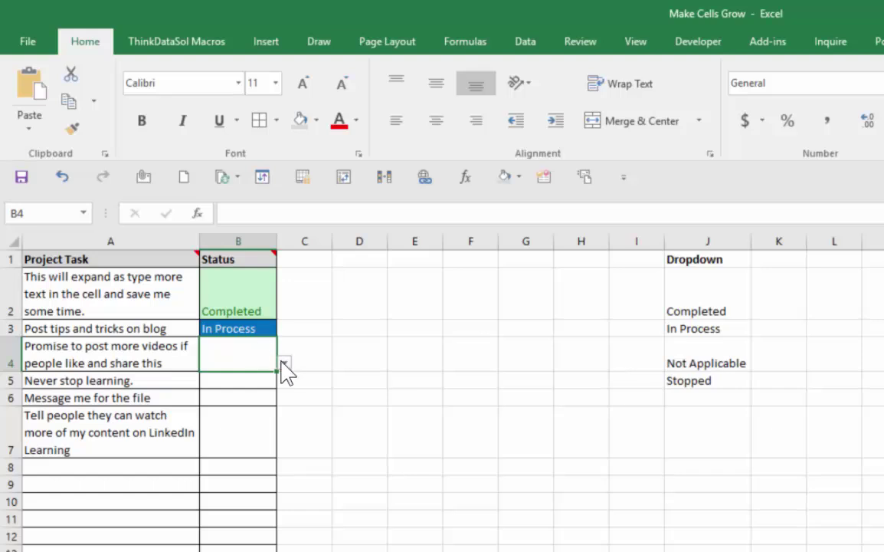
{"action": "left_click", "coordinate": [284, 362]}
{"action": "left_click", "coordinate": [244, 378]}
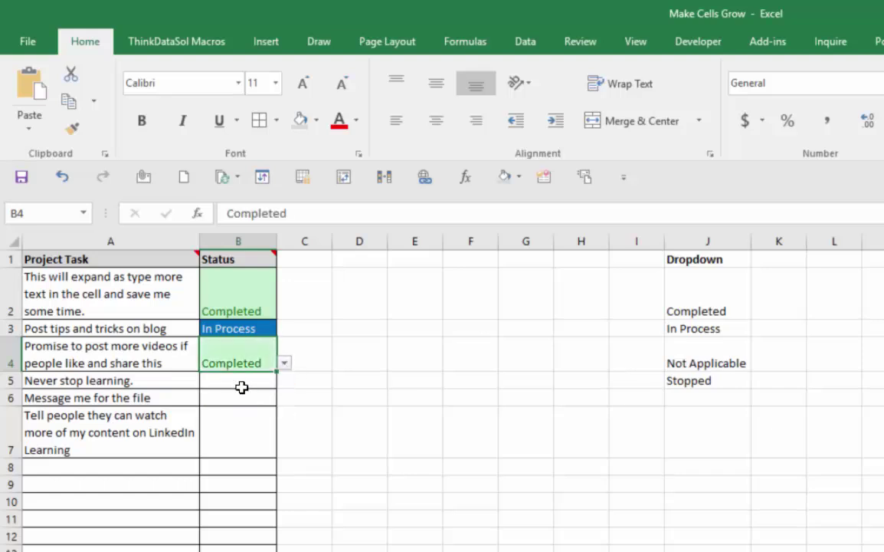
{"action": "left_click", "coordinate": [245, 380]}
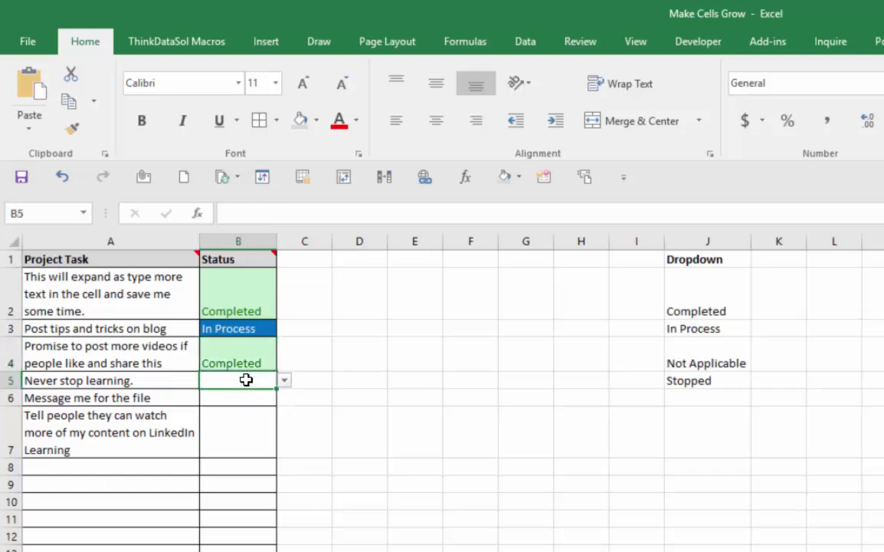
{"action": "left_click", "coordinate": [284, 380]}
{"action": "left_click", "coordinate": [268, 407]}
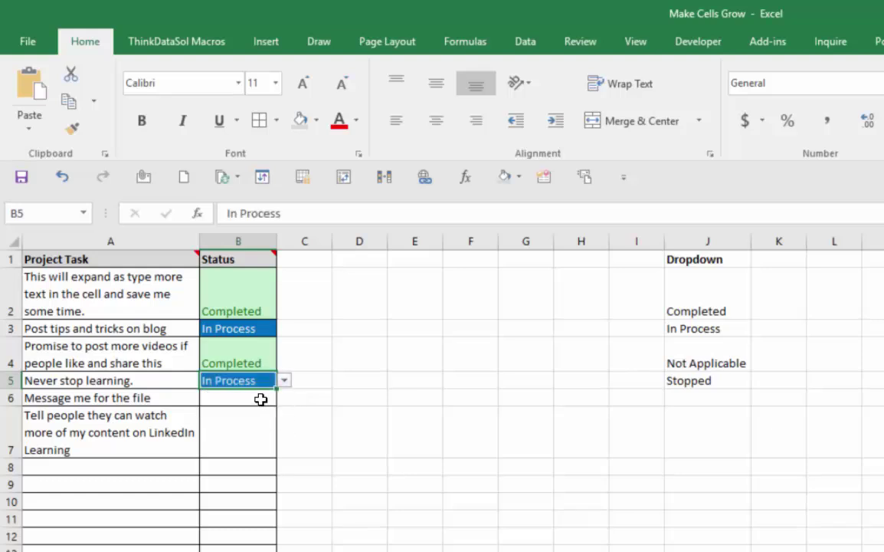
{"action": "left_click", "coordinate": [261, 399]}
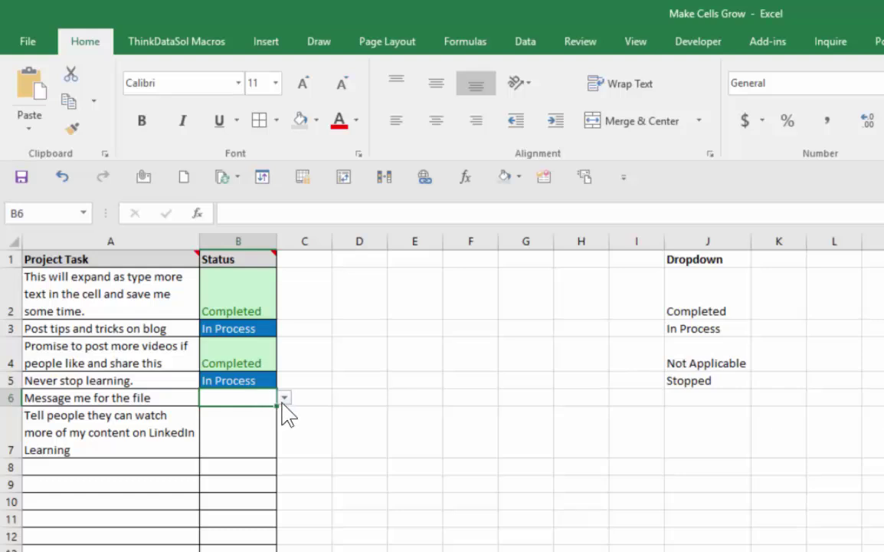
{"action": "left_click", "coordinate": [284, 398]}
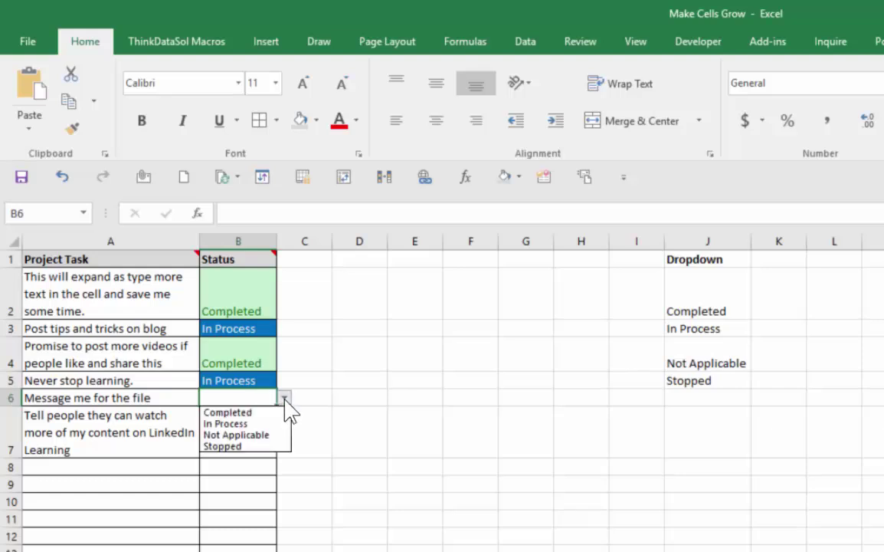
{"action": "left_click", "coordinate": [254, 425]}
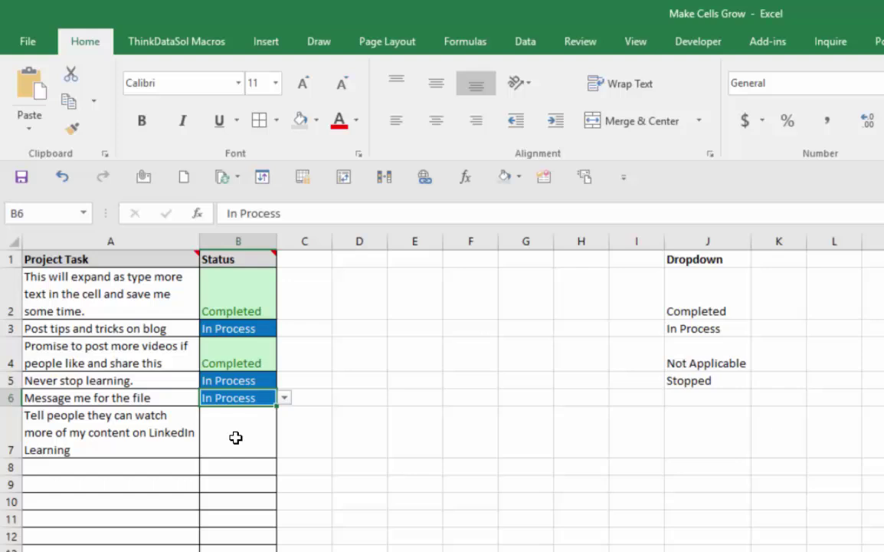
{"action": "left_click", "coordinate": [239, 423]}
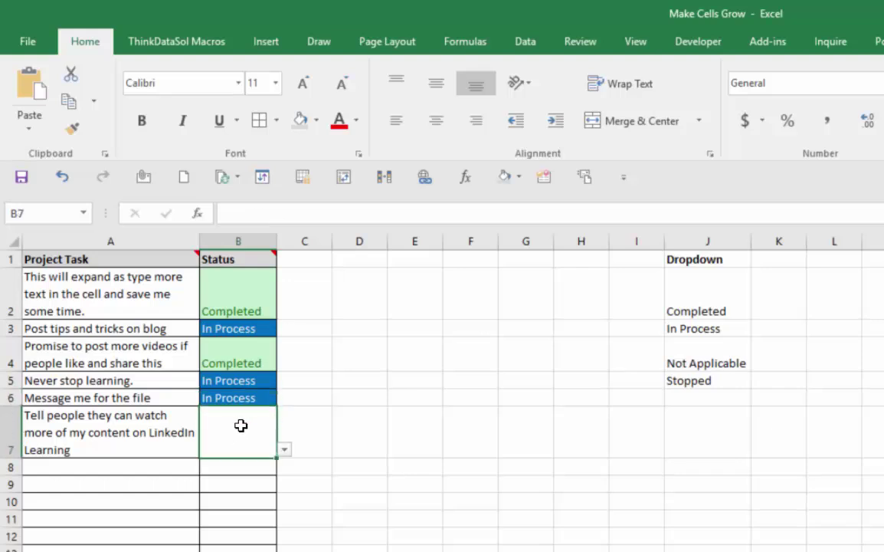
Set B7 to Completed and add a 'Follow me at' task with the author's social handle in A8.
{"action": "type", "text": "C"}
{"action": "left_click", "coordinate": [90, 469]}
{"action": "type", "text": "Follo"}
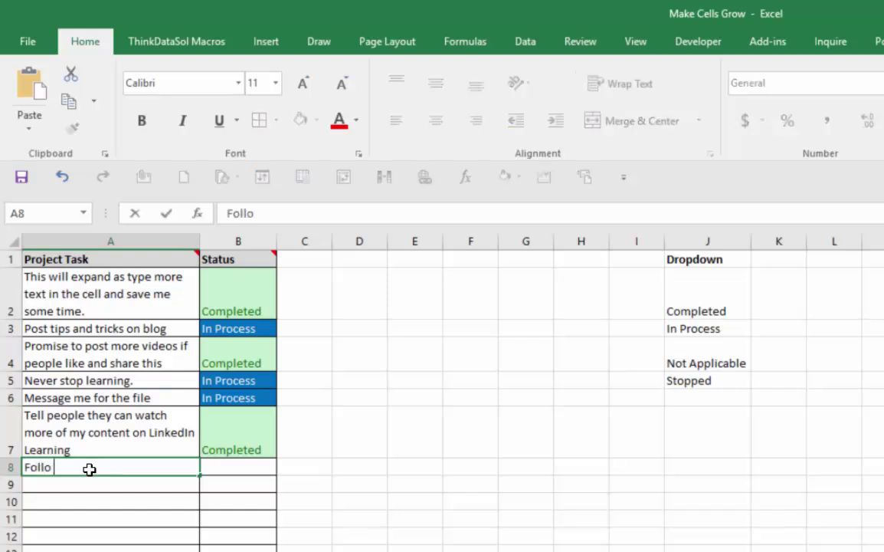
{"action": "type", "text": "w me at"}
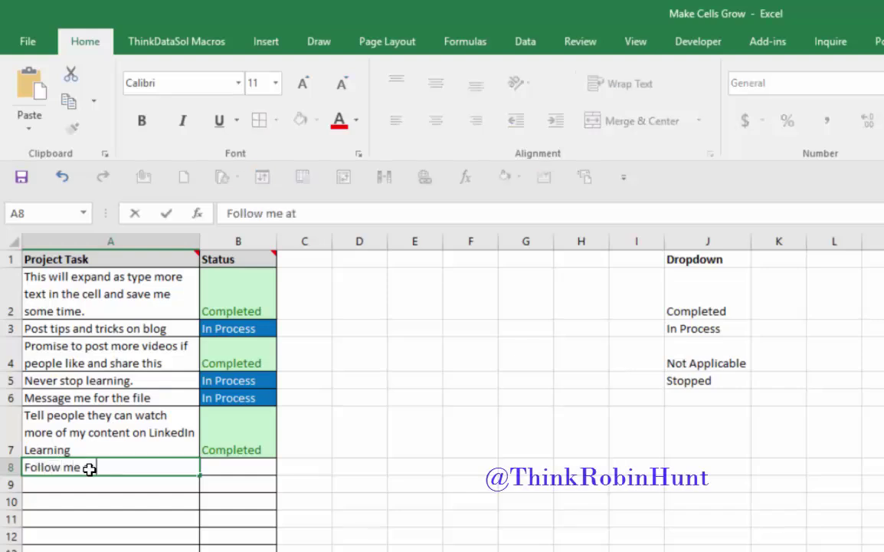
{"action": "type", "text": " @thinkro"}
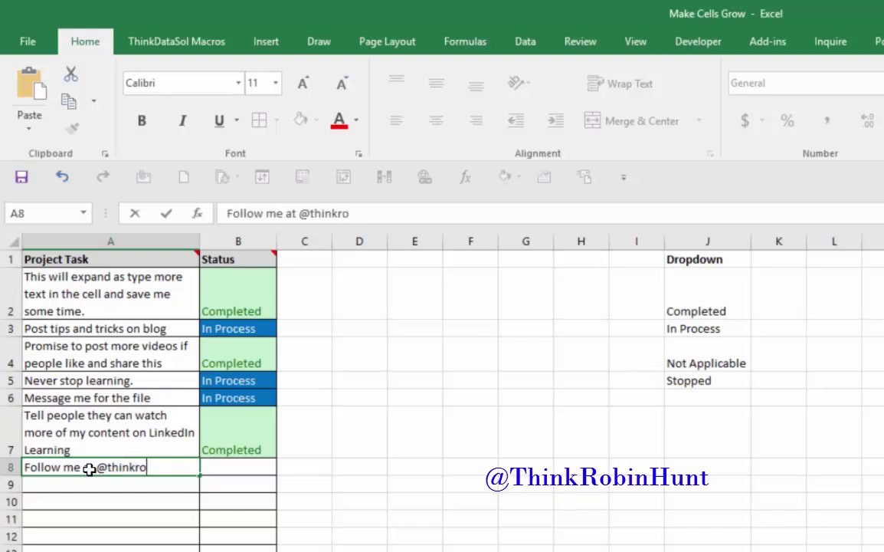
{"action": "type", "text": "binhunt"}
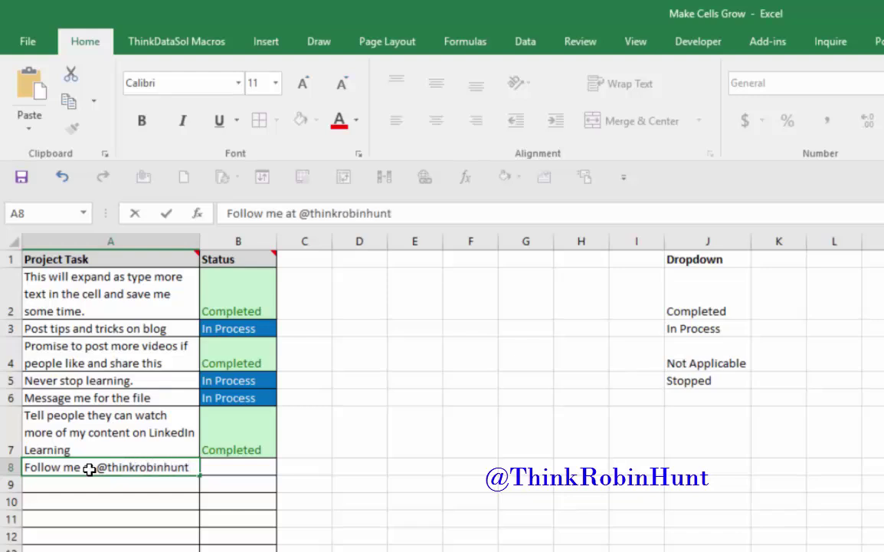
{"action": "key", "text": "Tab"}
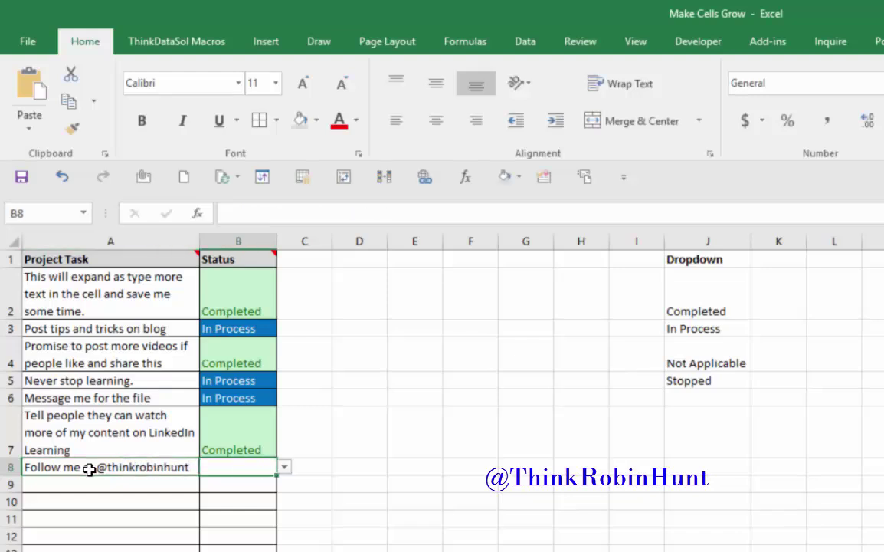
{"action": "left_click", "coordinate": [285, 468]}
{"action": "key", "text": "Escape"}
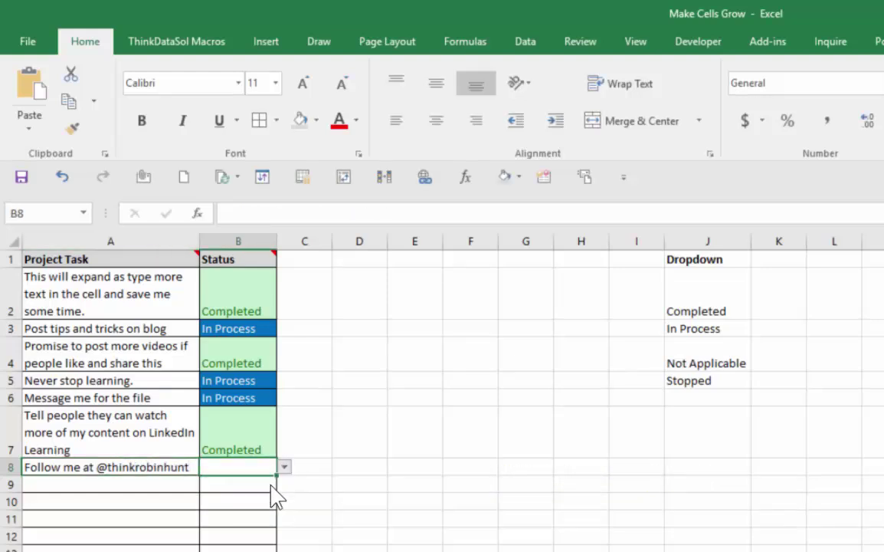